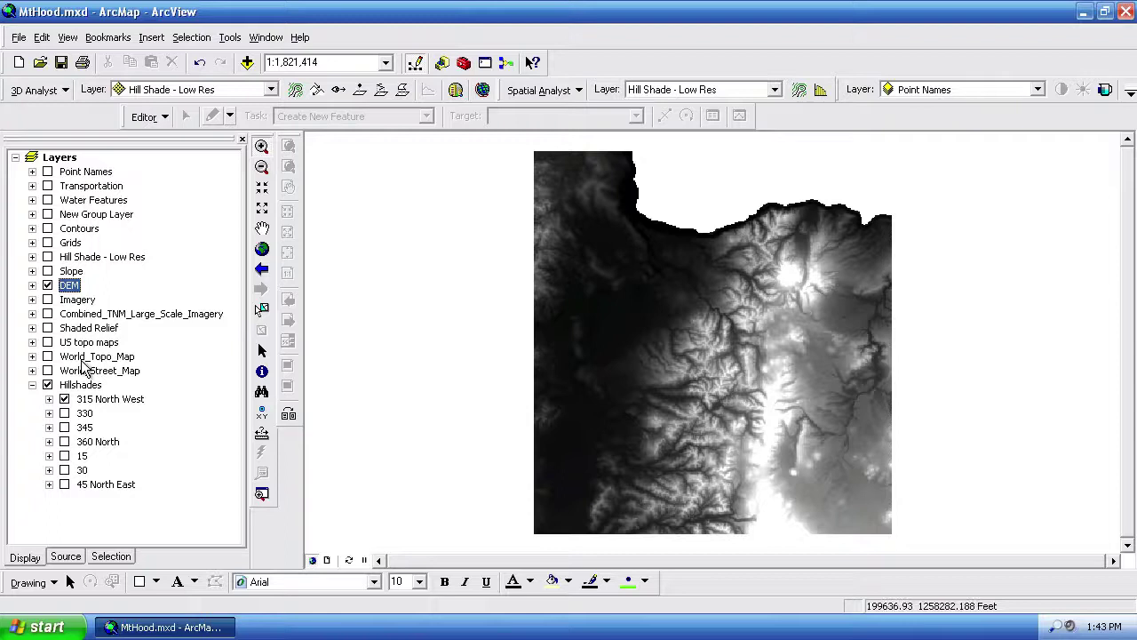
Hide the DEM layer and box-zoom in close around Mount Hood's summit
left_click(47, 285)
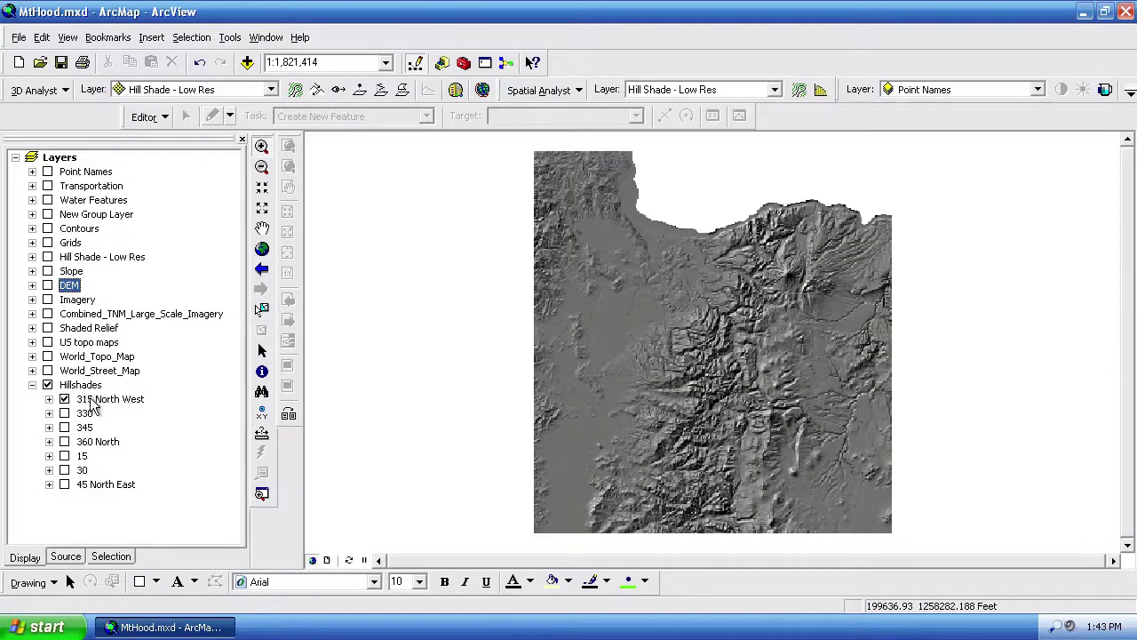
left_click(261, 146)
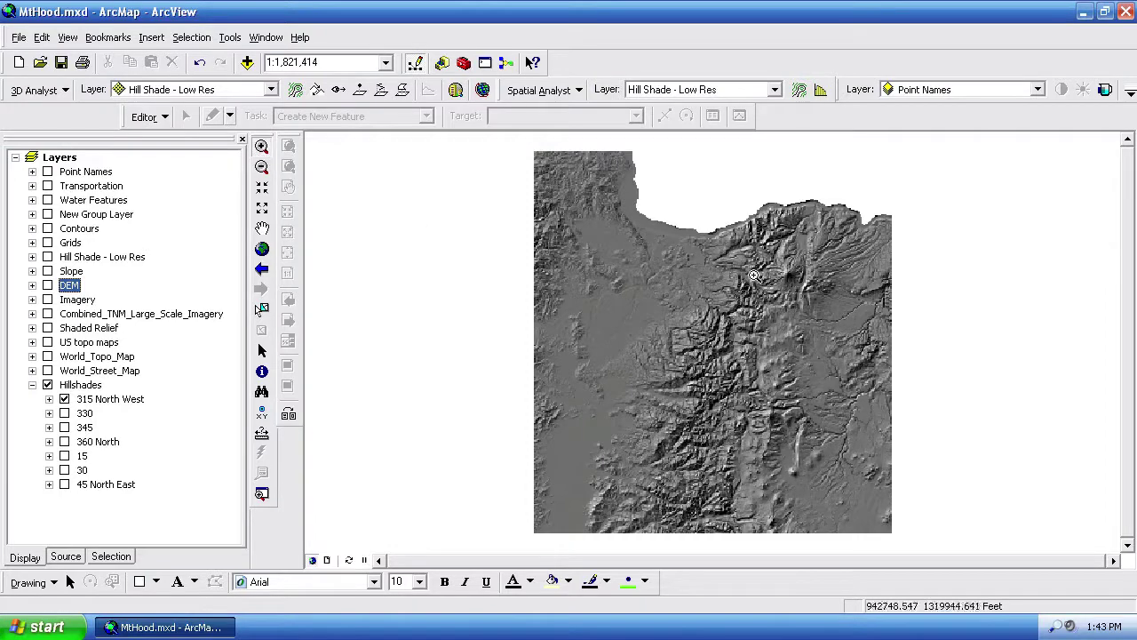
left_click_drag(762, 256, 814, 304)
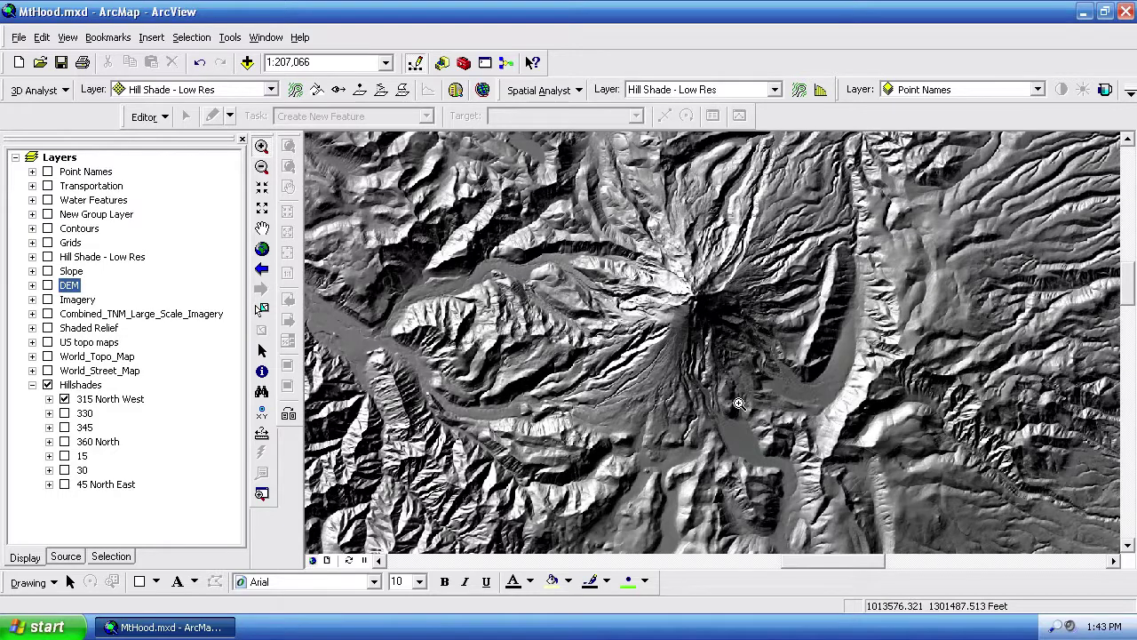
Switch to layout view and pan so the Mount Hood hillshade is centred in the map frame
left_click(327, 564)
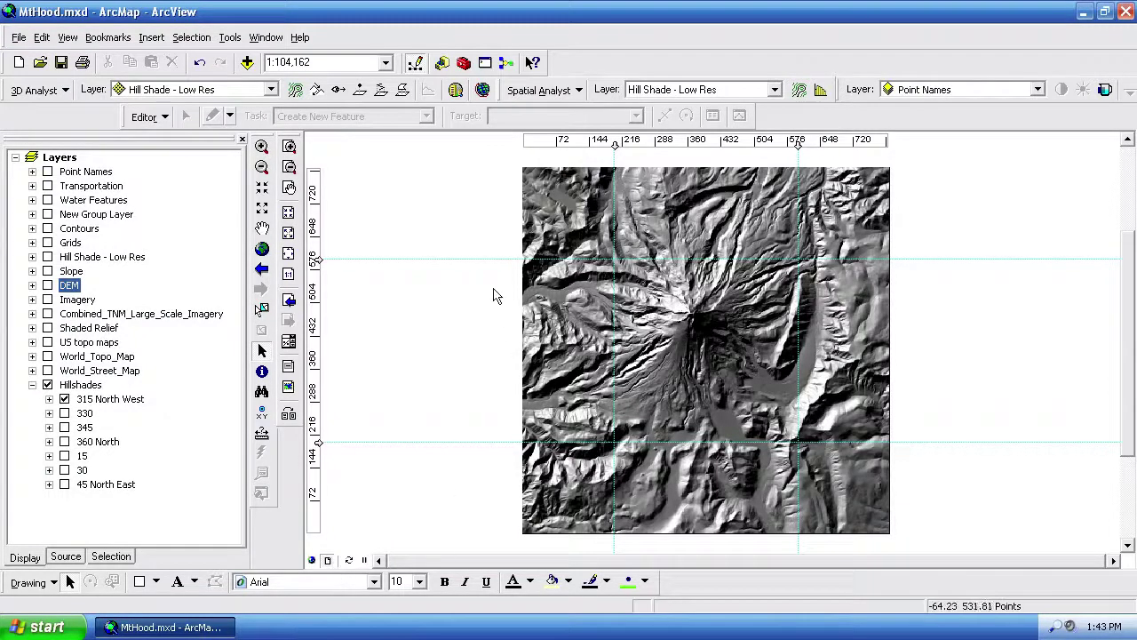
left_click(261, 229)
left_click_drag(675, 285, 740, 378)
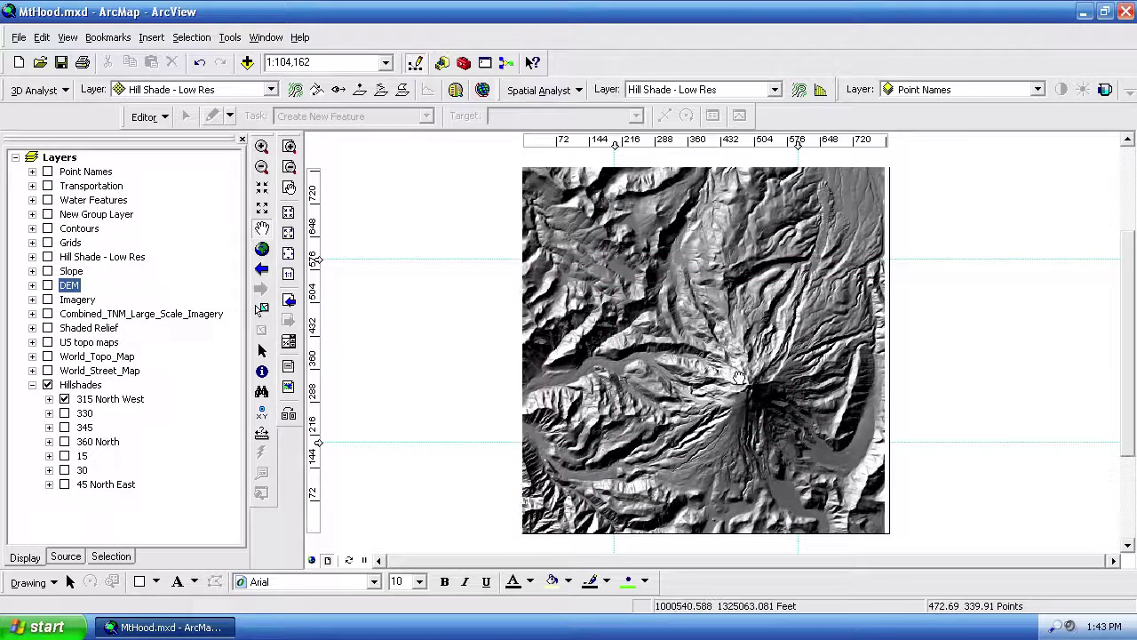
left_click(262, 149)
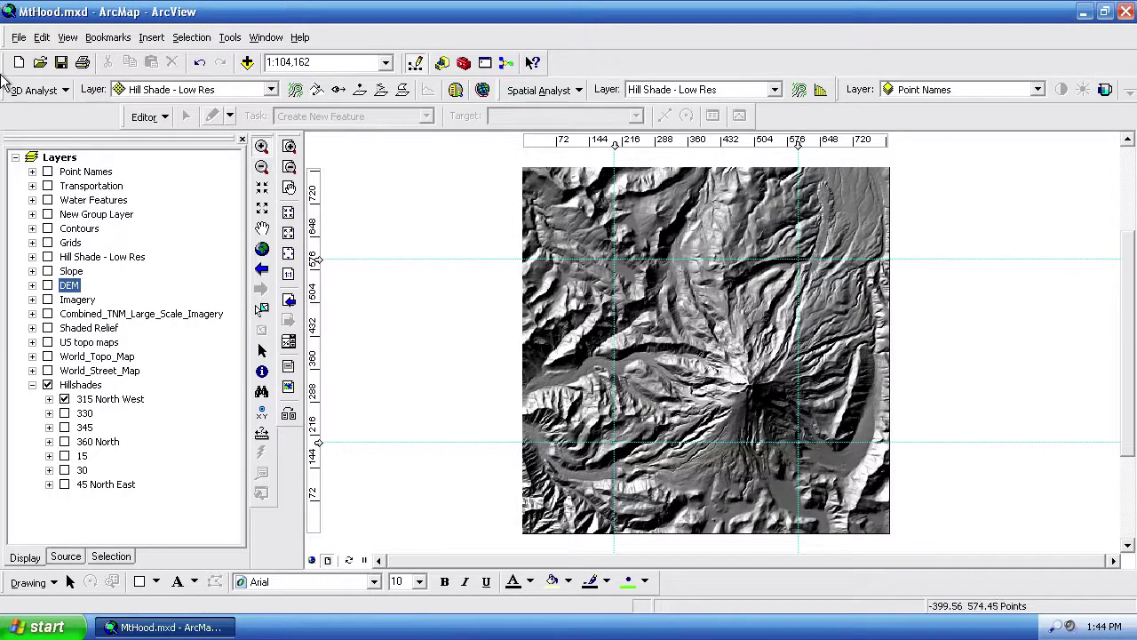
left_click(18, 37)
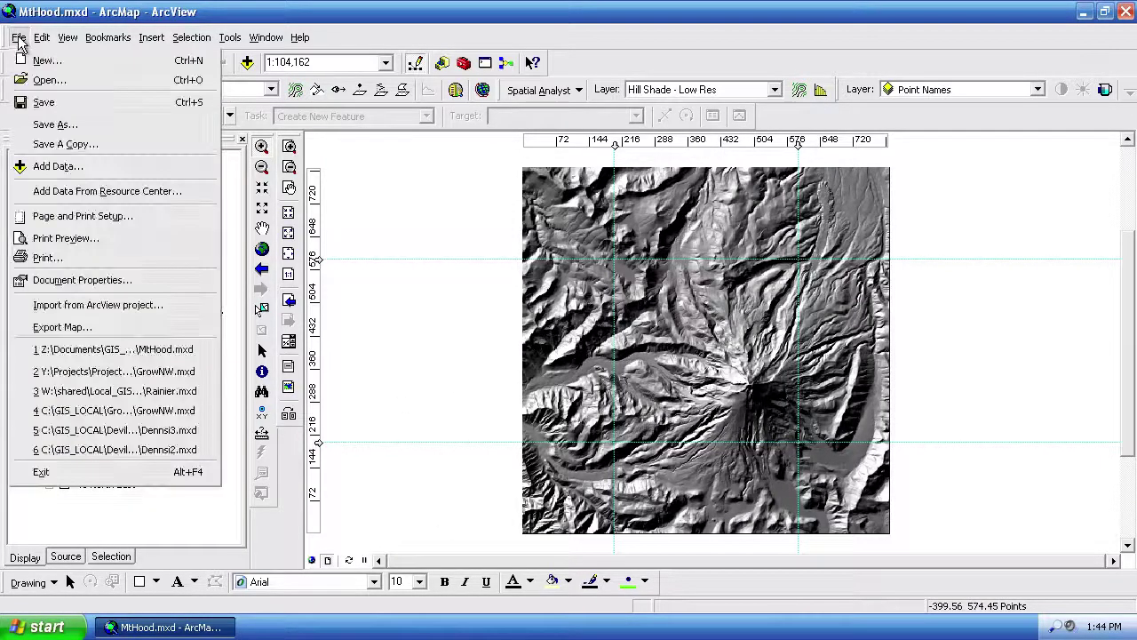
Export the map keeping PNG format at 300 dpi, saved as MtHood.png in Raster_Export
left_click(69, 331)
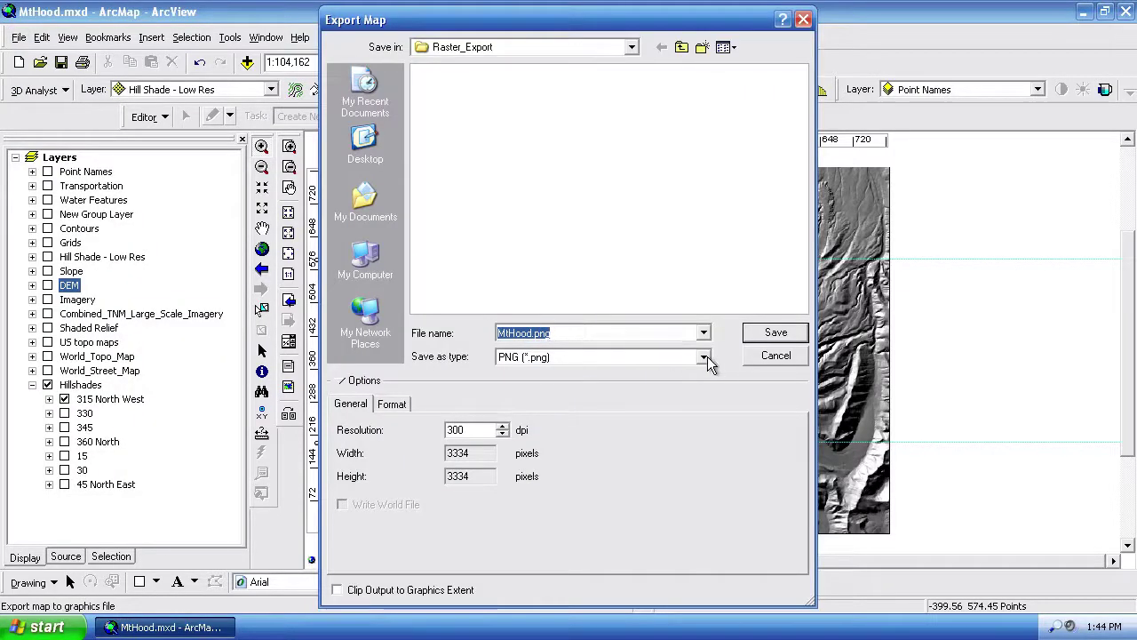
left_click(704, 357)
left_click(704, 358)
left_click(704, 358)
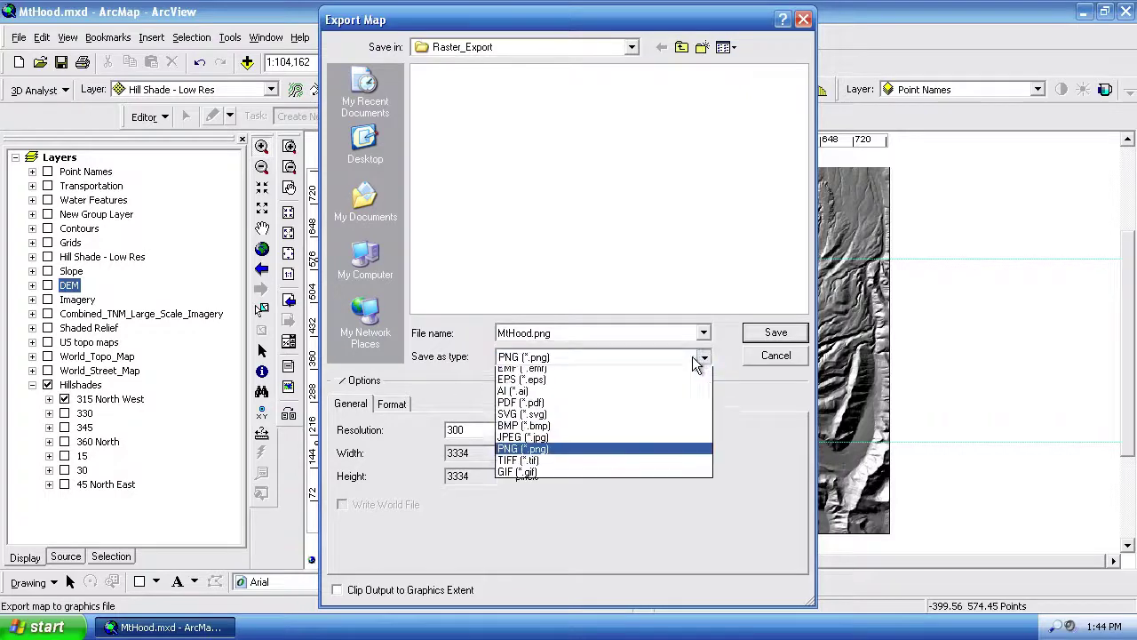
left_click(469, 400)
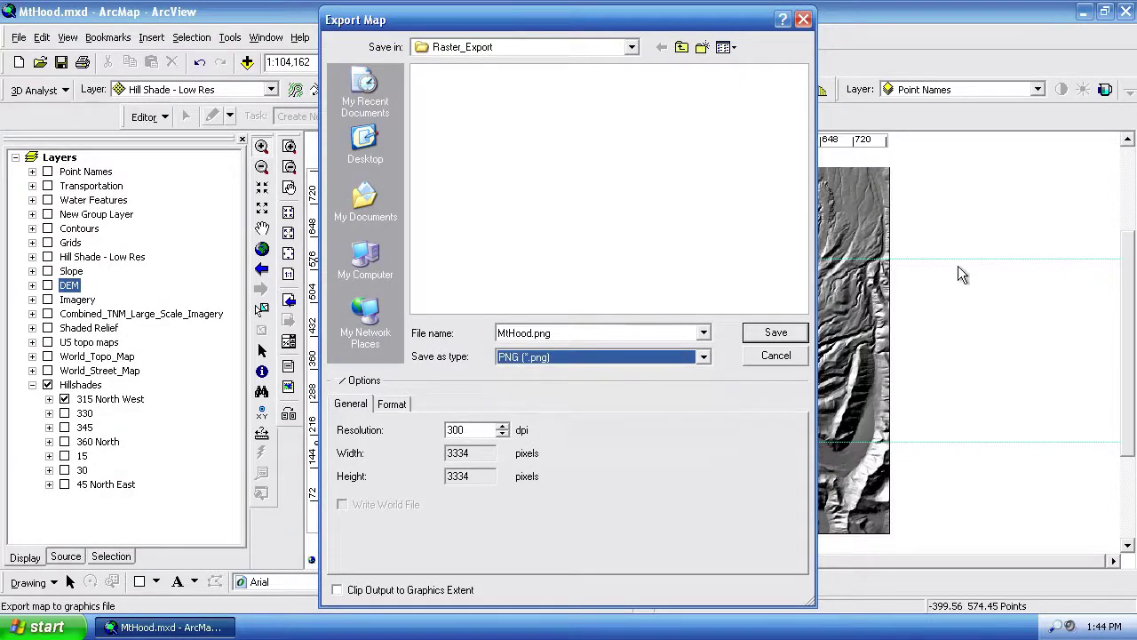
left_click(771, 330)
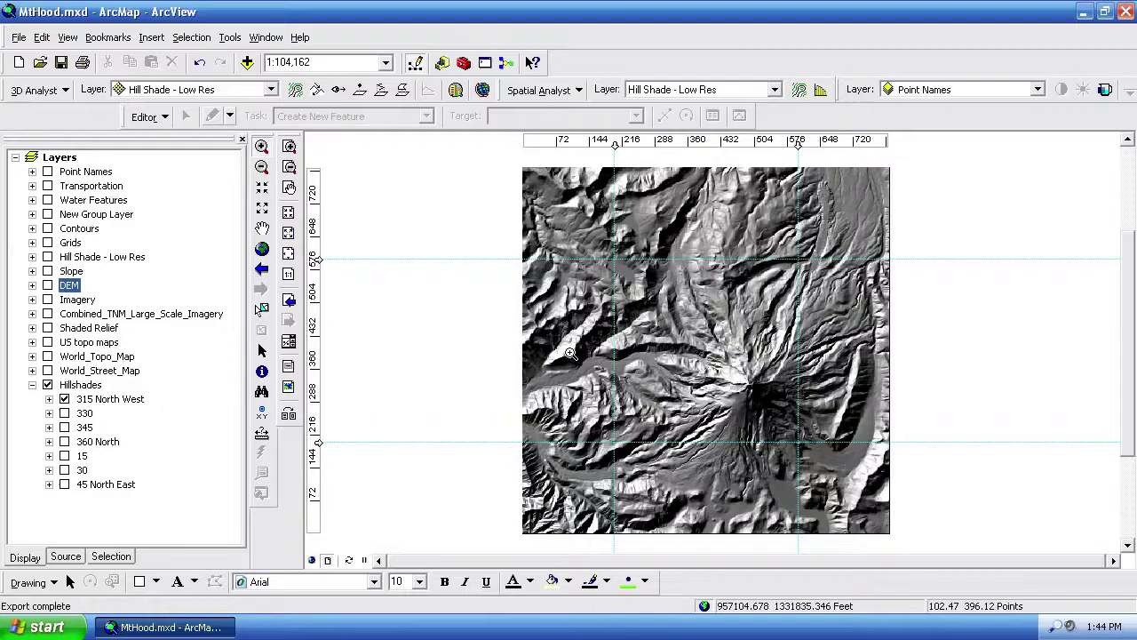
Move to the Mac desktop, bring Photoshop forward and enlarge the MtHood.png window
key("ctrl+Left")
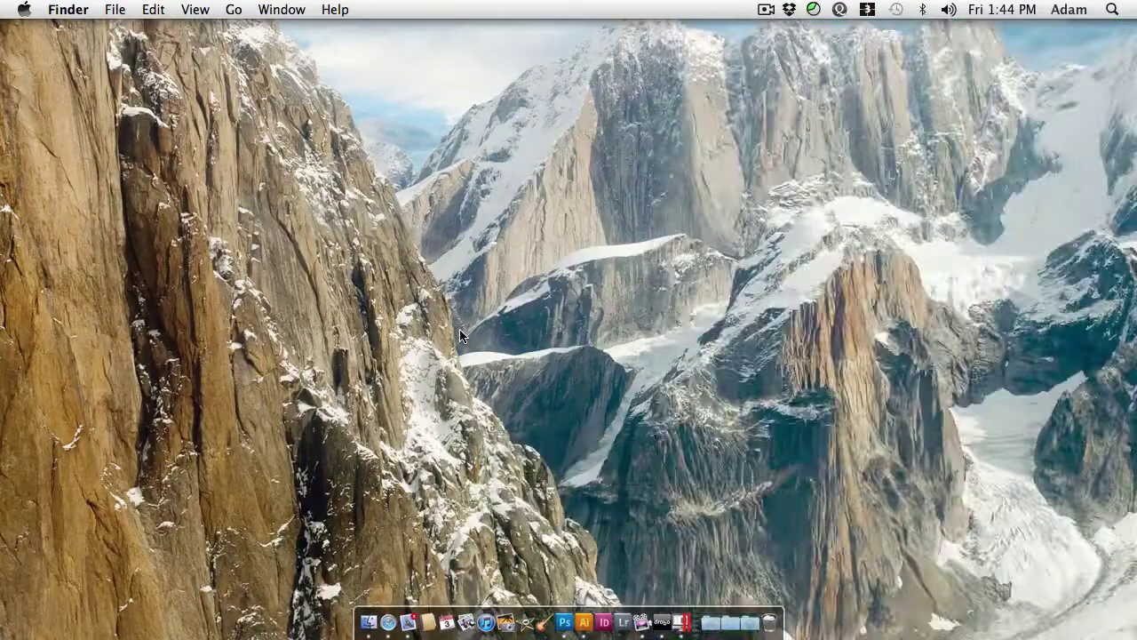
key("ctrl+Right")
key("ctrl+Right")
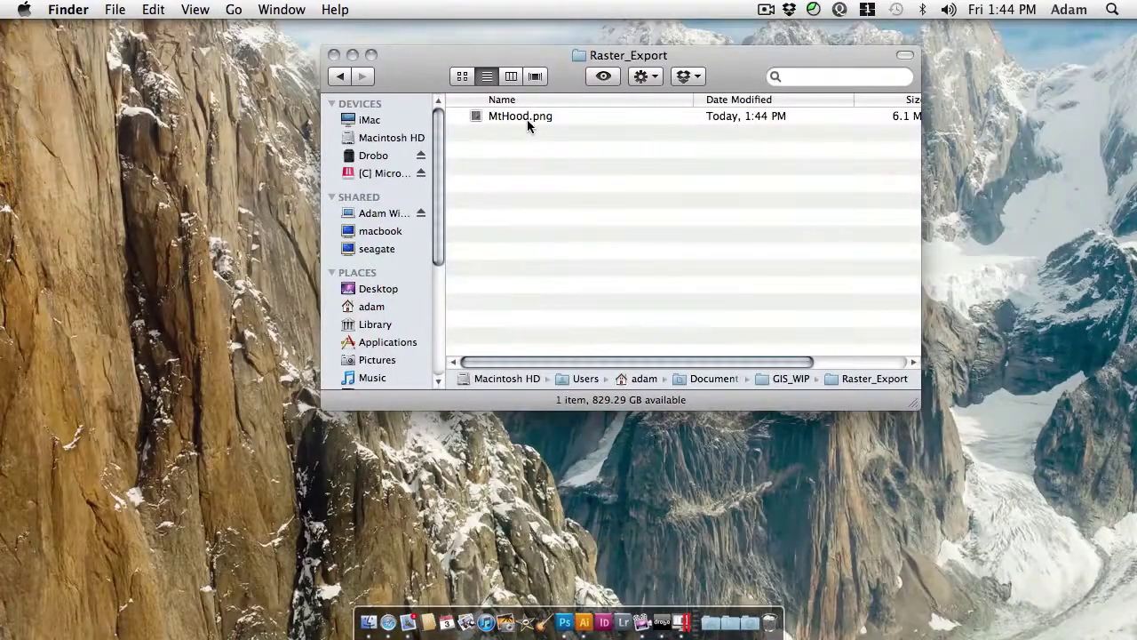
left_click(564, 591)
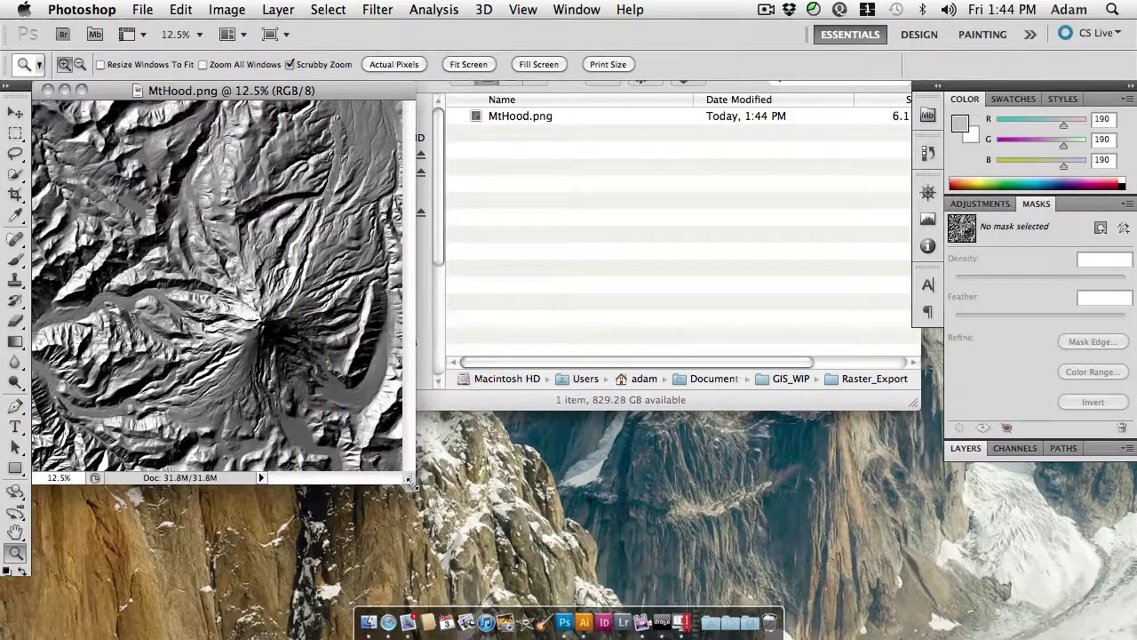
left_click_drag(409, 480, 589, 549)
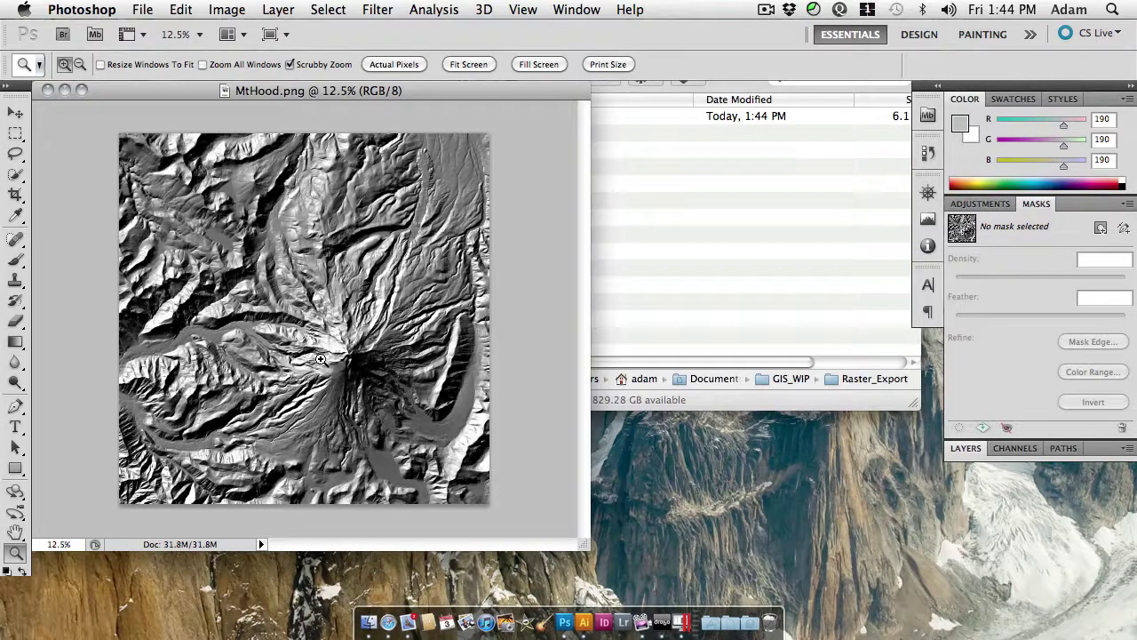
Scrubby-zoom the hillshade from about 54% to 287% and then 441% to inspect pixels
left_click_drag(321, 359, 425, 340)
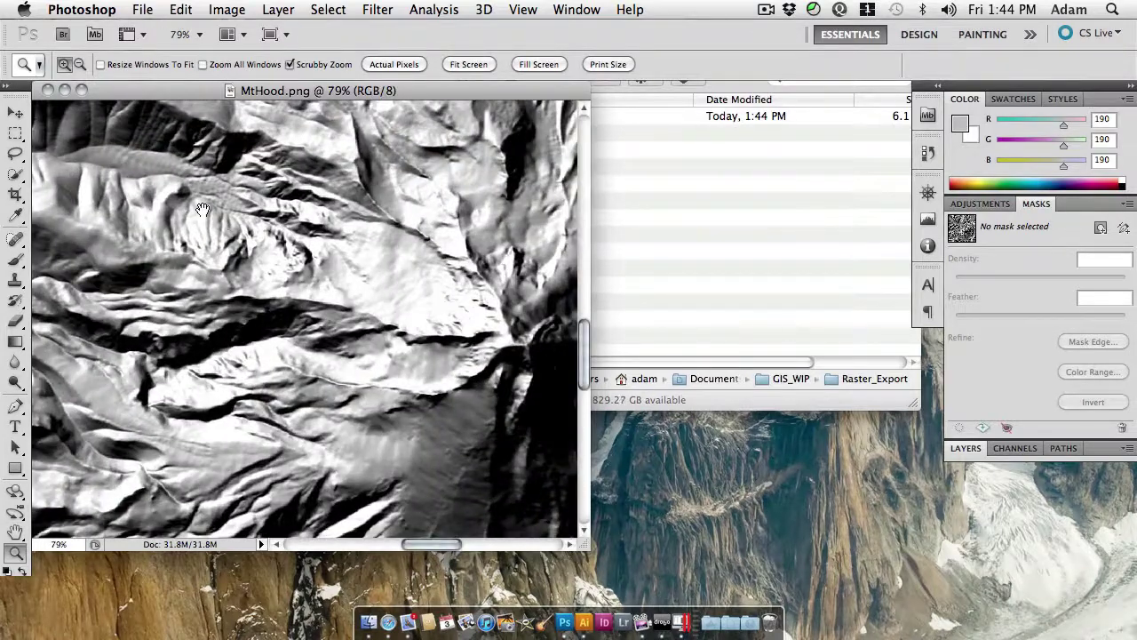
left_click_drag(260, 270, 398, 300)
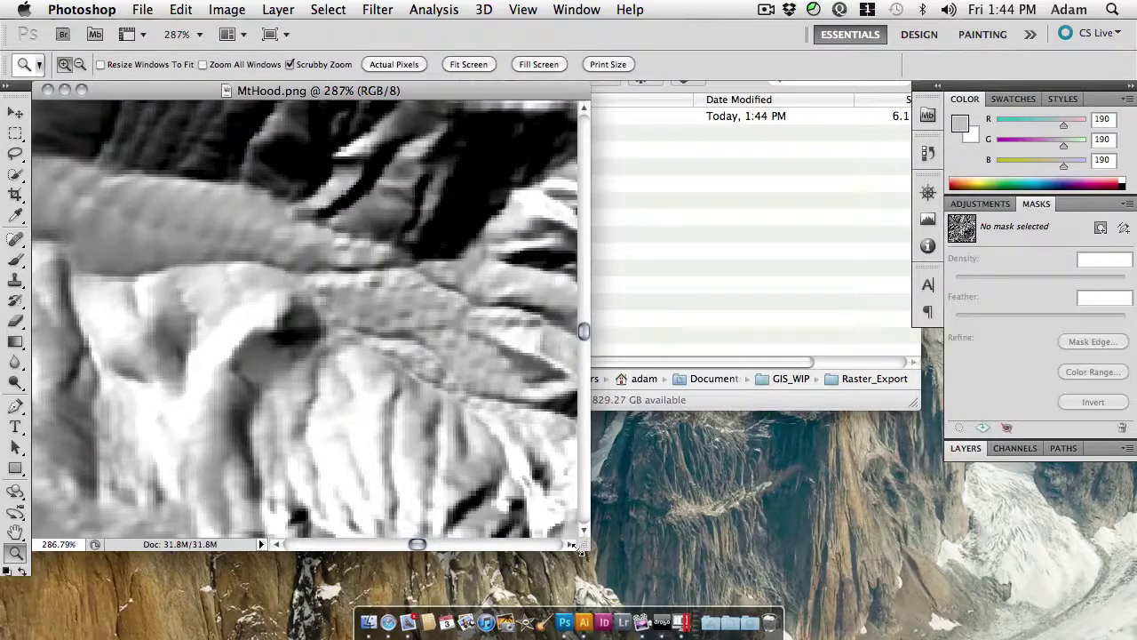
left_click_drag(584, 548, 991, 606)
left_click_drag(429, 365, 436, 426)
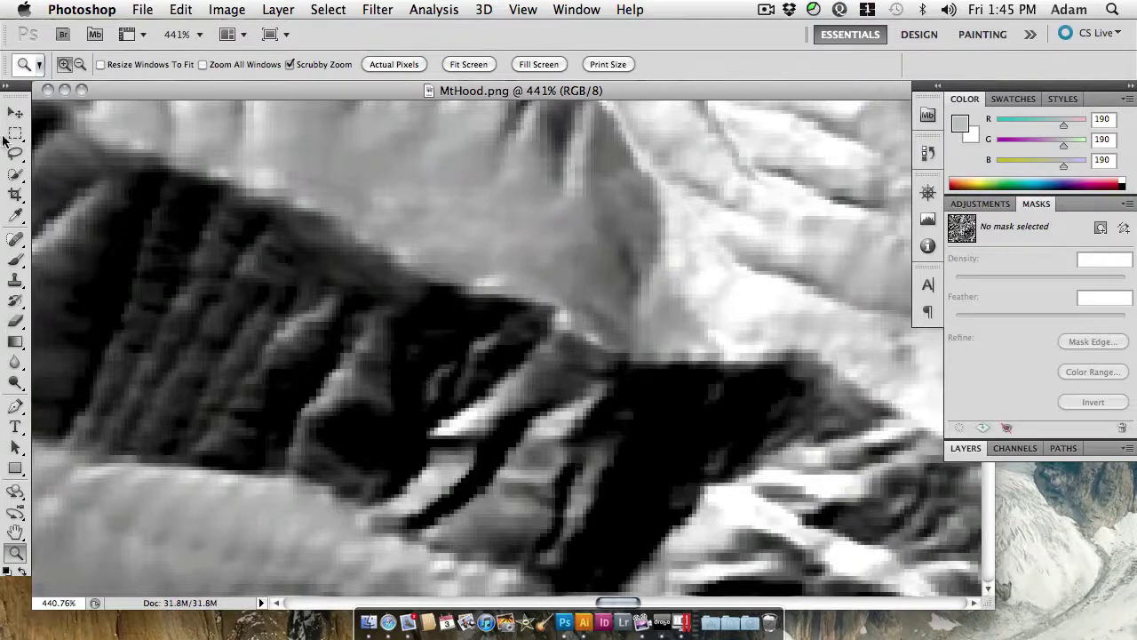
Close MtHood.png and return to ArcMap's Mount Hood layout, dismissing the File menu
left_click(49, 90)
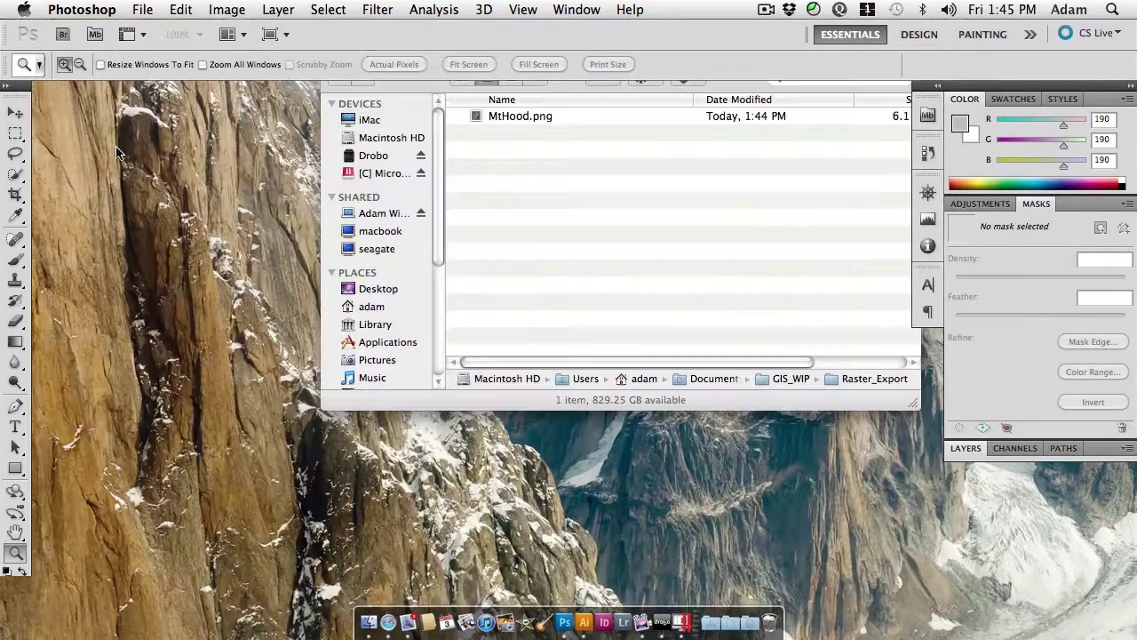
left_click(573, 164)
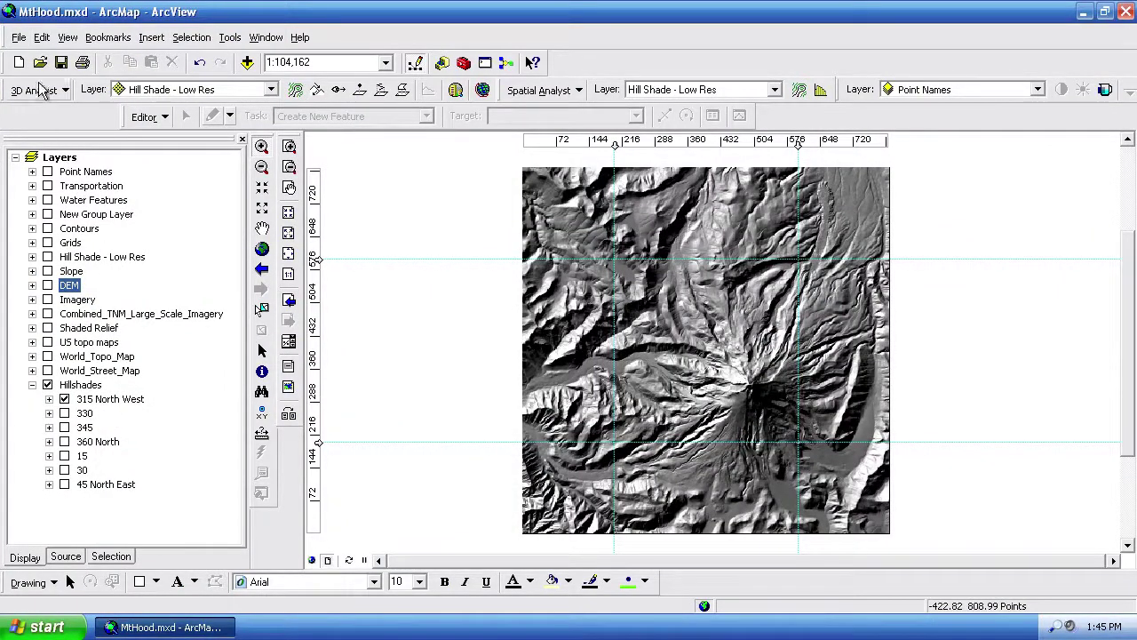
left_click(17, 37)
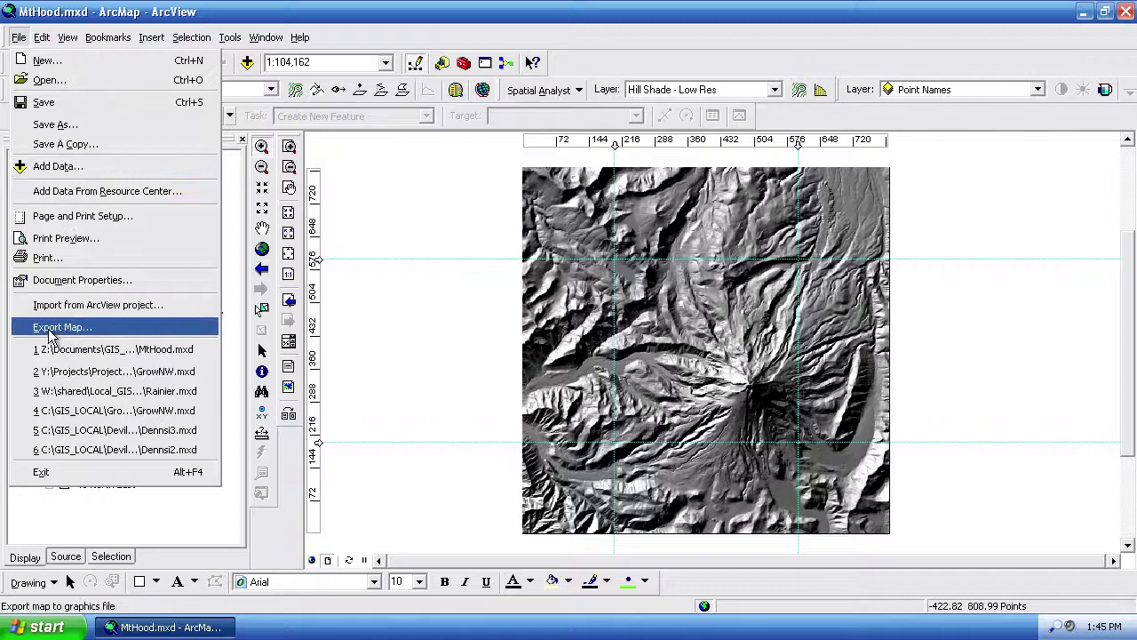
left_click(446, 199)
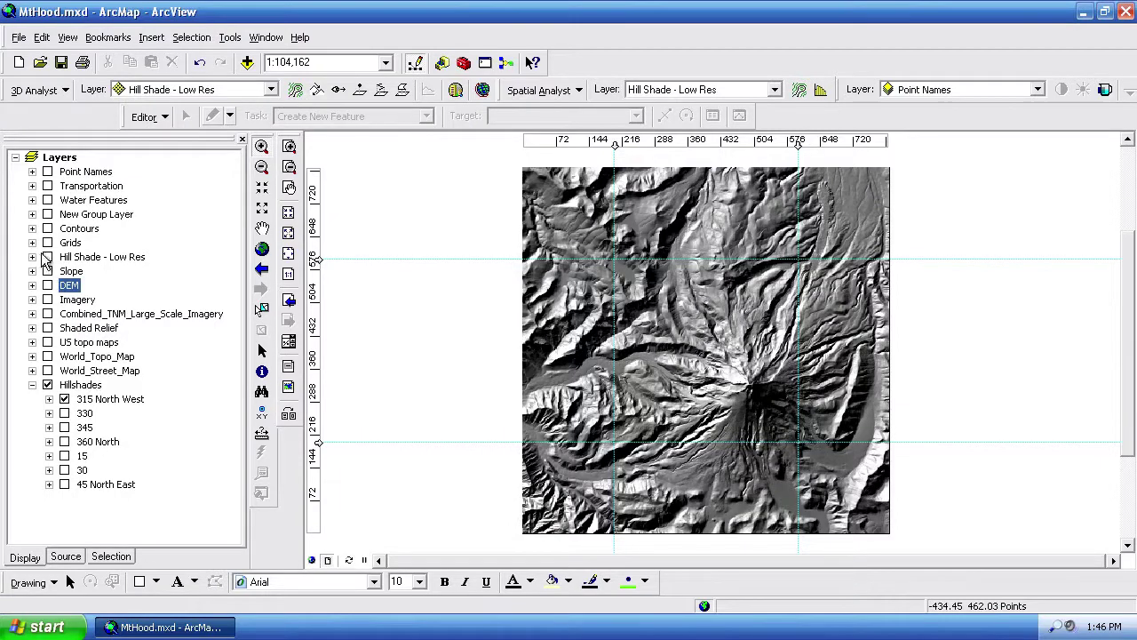
Turn on Water Features and open Data > Export Data for the 315 North West layer
left_click(48, 200)
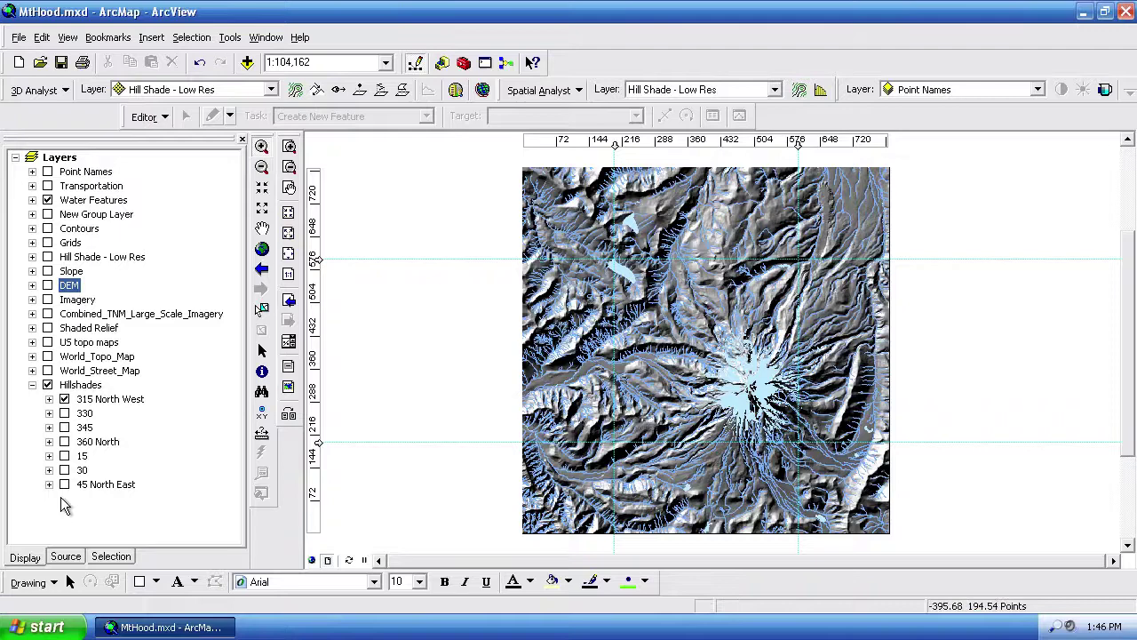
left_click(100, 401)
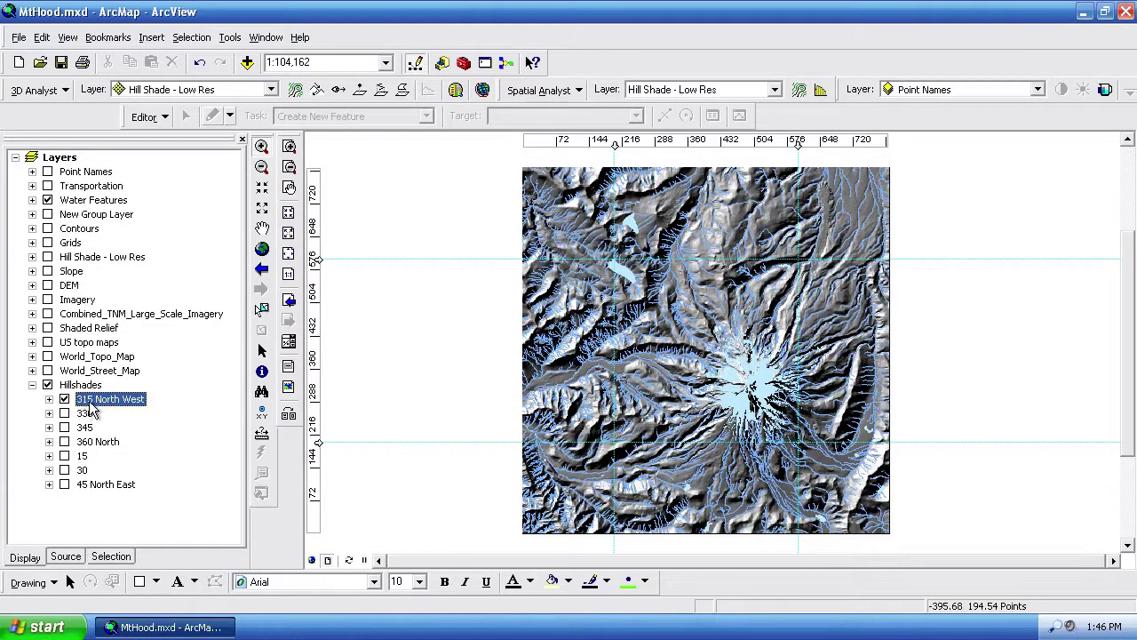
right_click(90, 407)
mouse_move(130, 338)
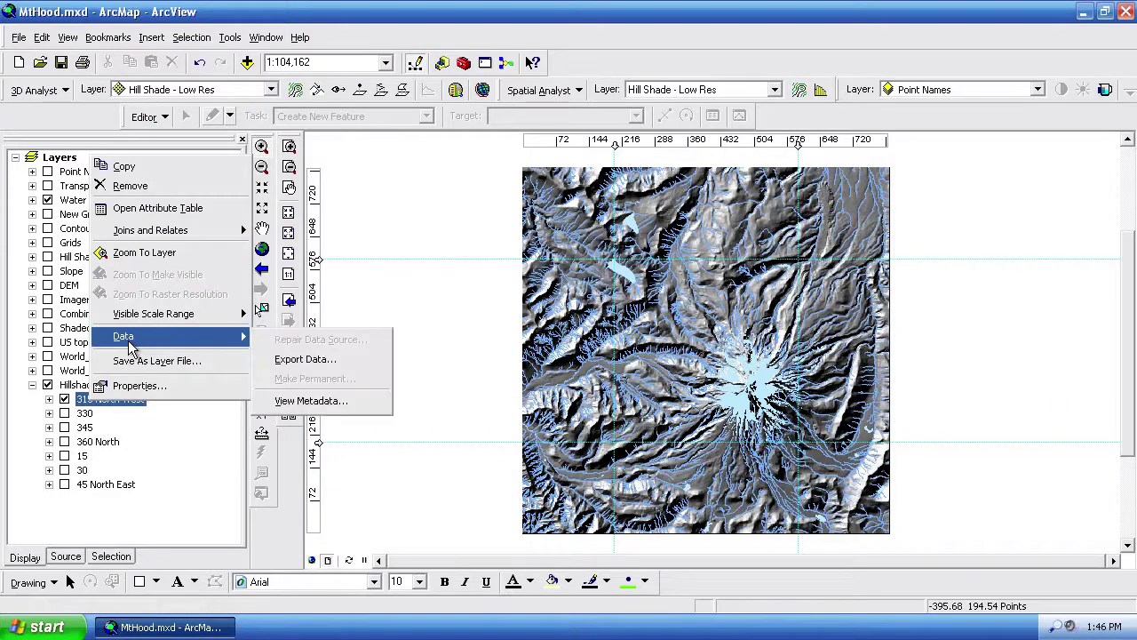
left_click(320, 364)
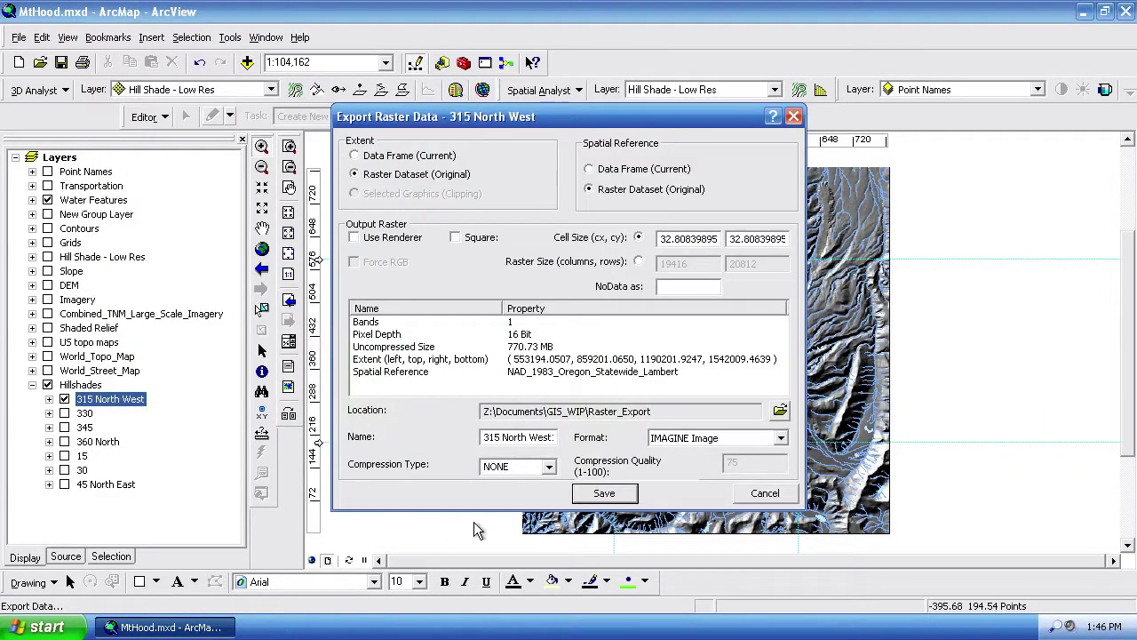
Set the export extent to the data frame, leaving Use Renderer and Square unchecked
left_click(356, 155)
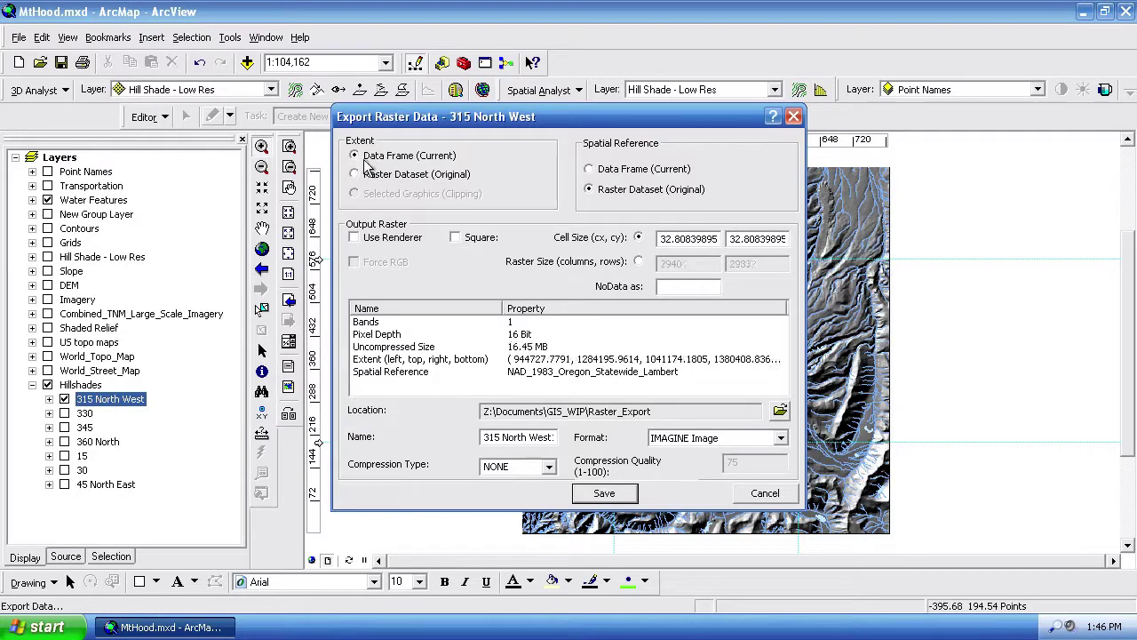
left_click_drag(475, 115, 271, 111)
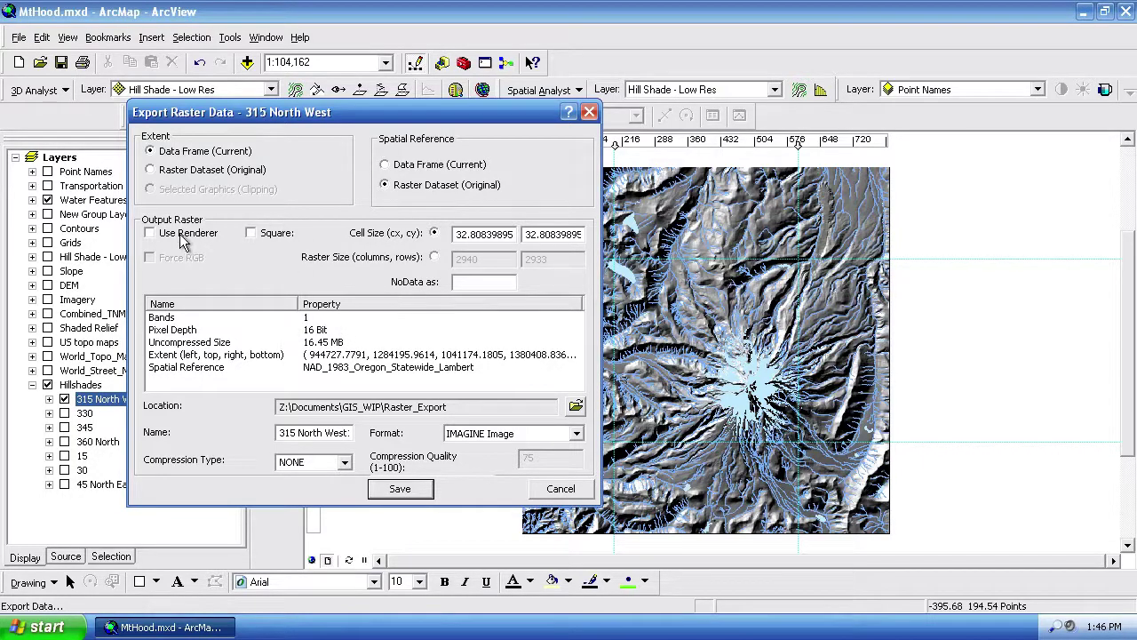
left_click(162, 233)
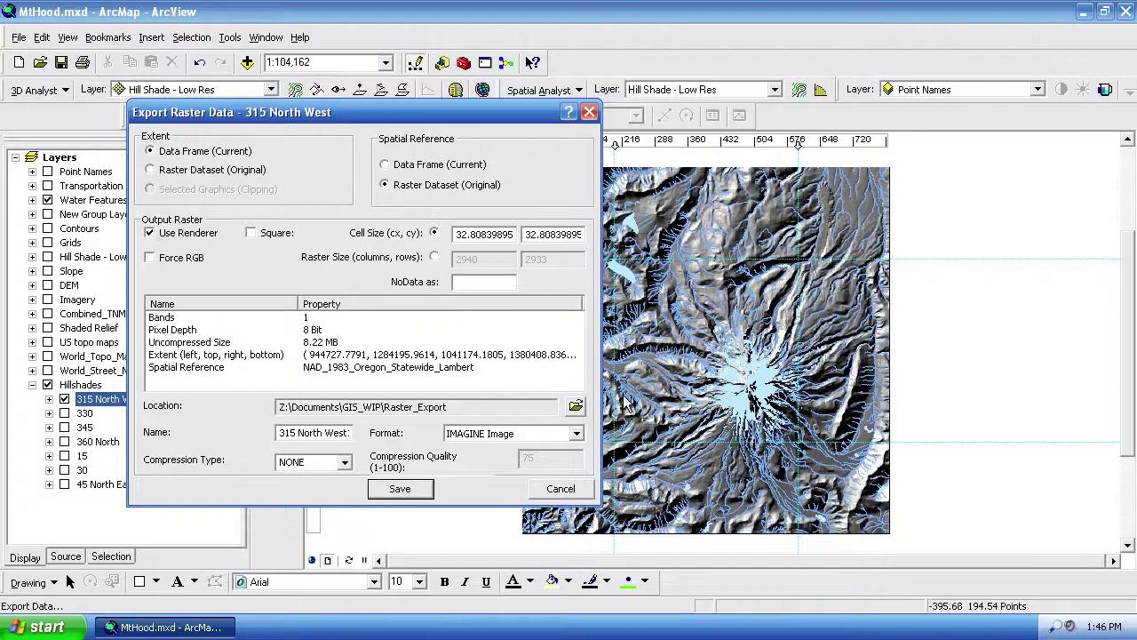
left_click(189, 233)
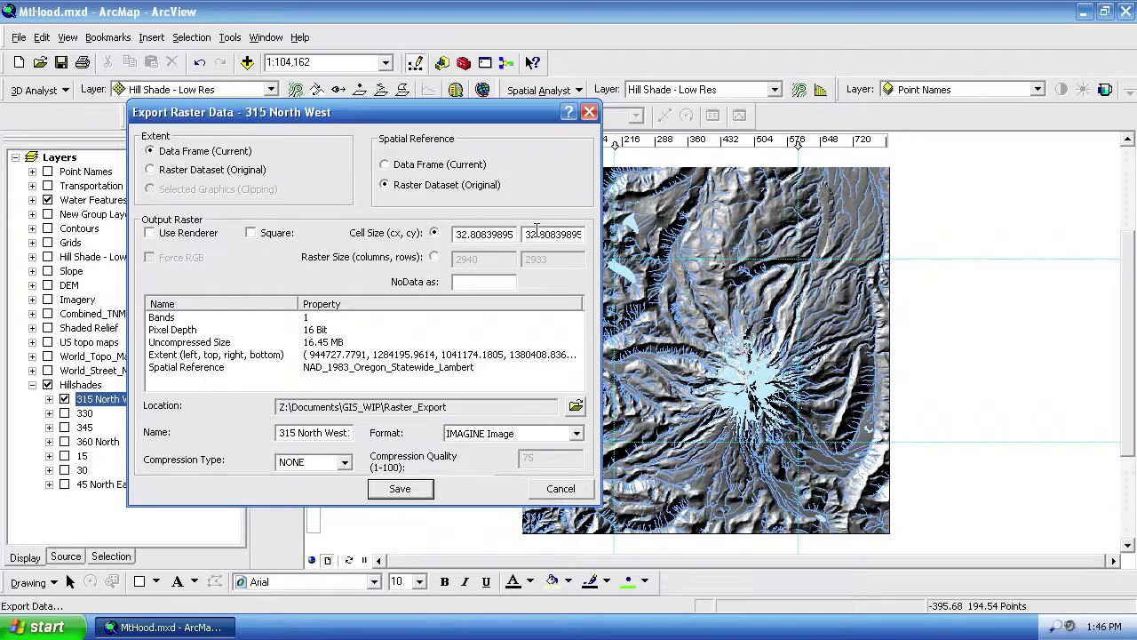
left_click(252, 235)
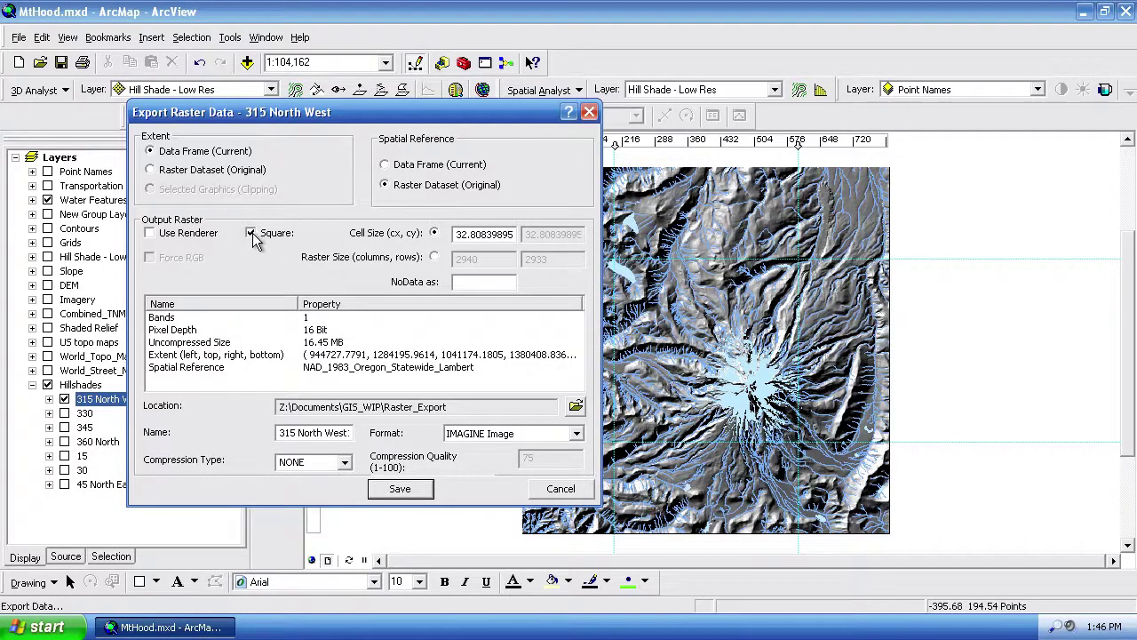
left_click(251, 235)
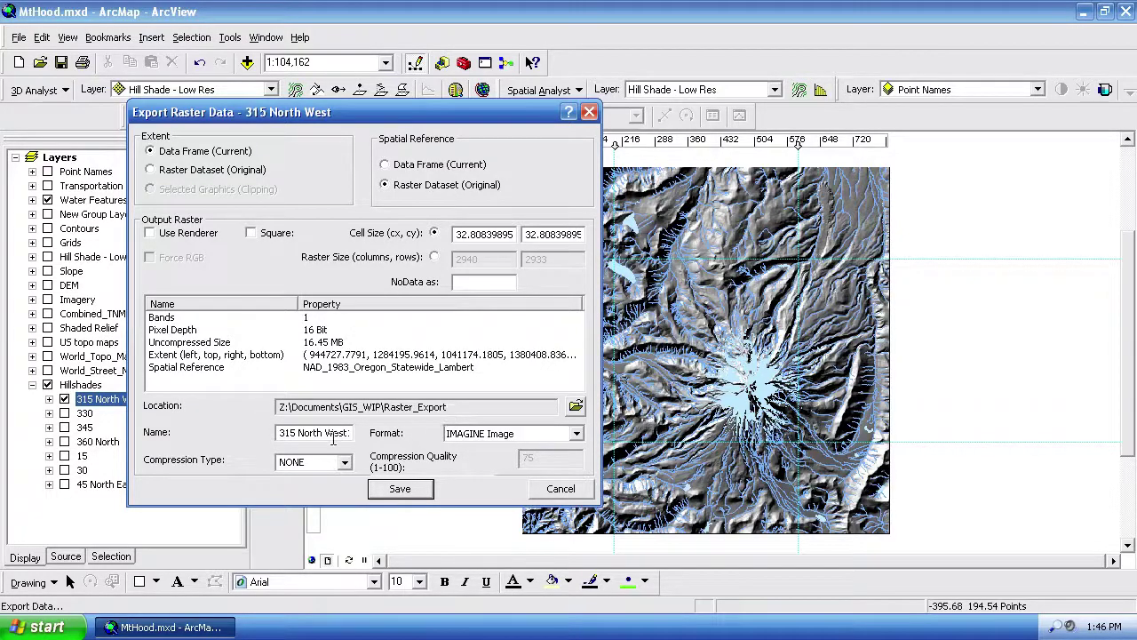
Choose TIFF format, save the raster to Raster_Export and decline adding it to the map
left_click(576, 434)
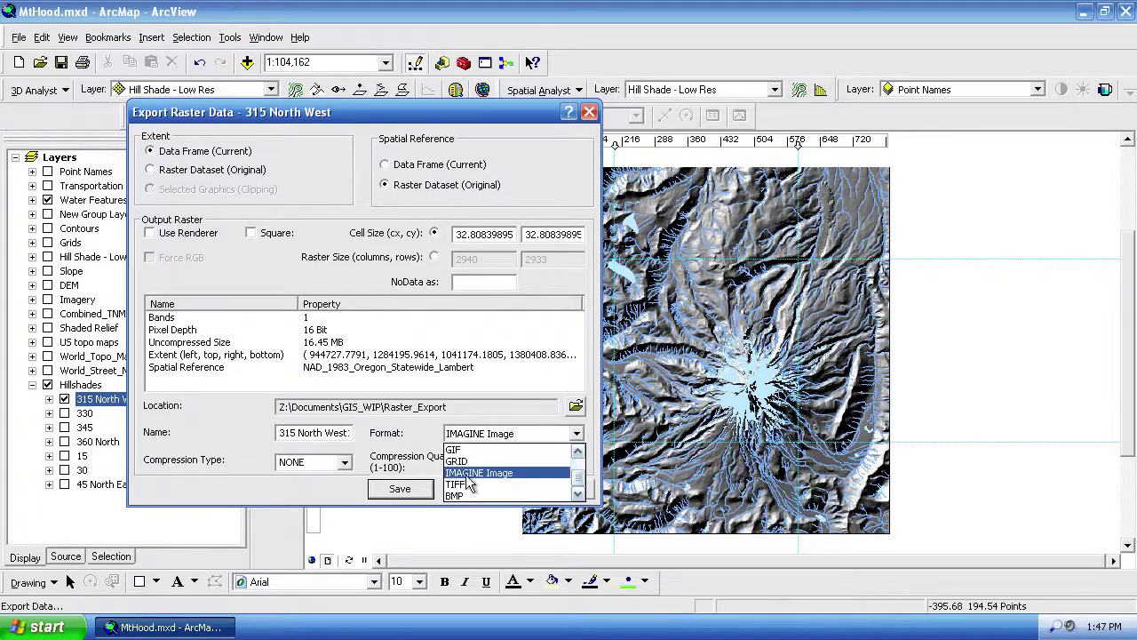
left_click(460, 485)
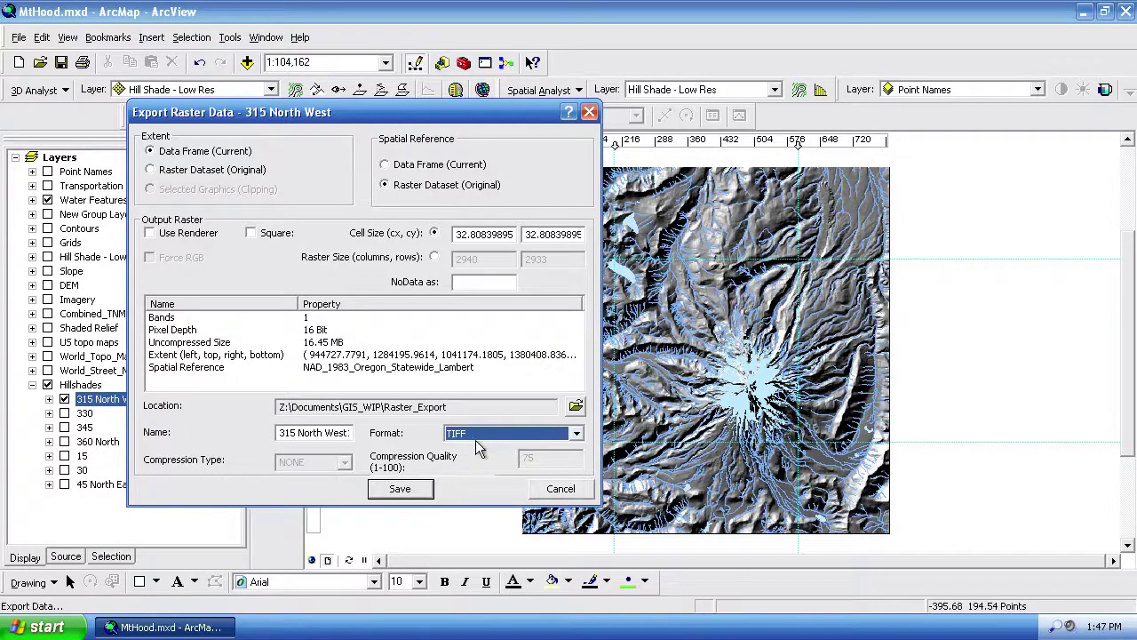
left_click(409, 491)
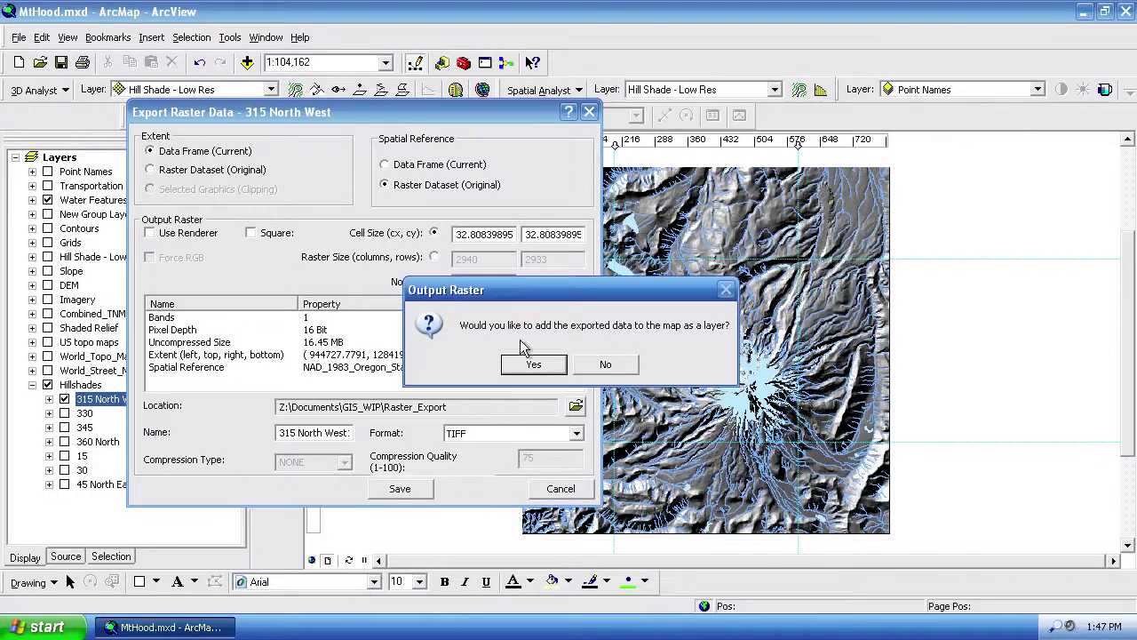
left_click(609, 368)
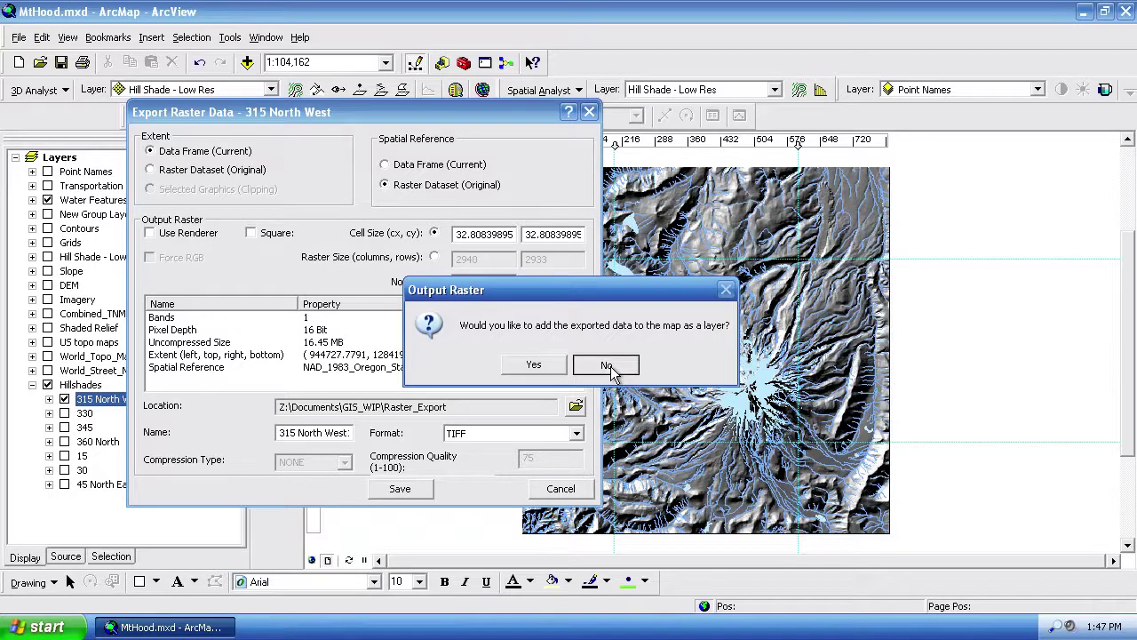
left_click(619, 370)
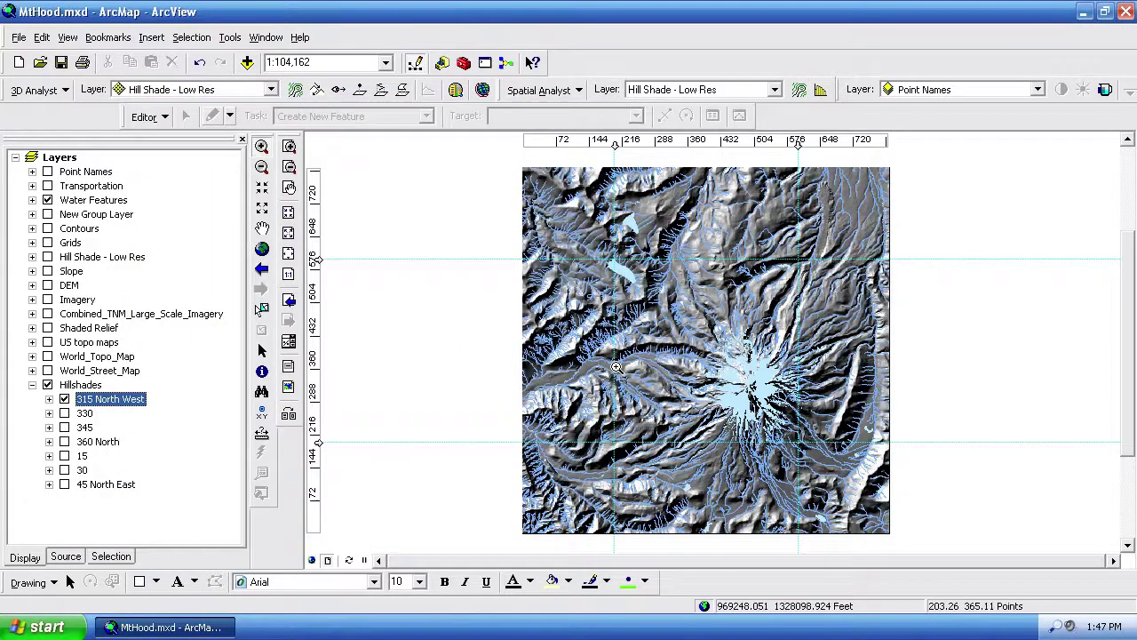
Delete the .vat.dbf, .aux and .rrd sidecar files from Raster_Export
key("ctrl+Left")
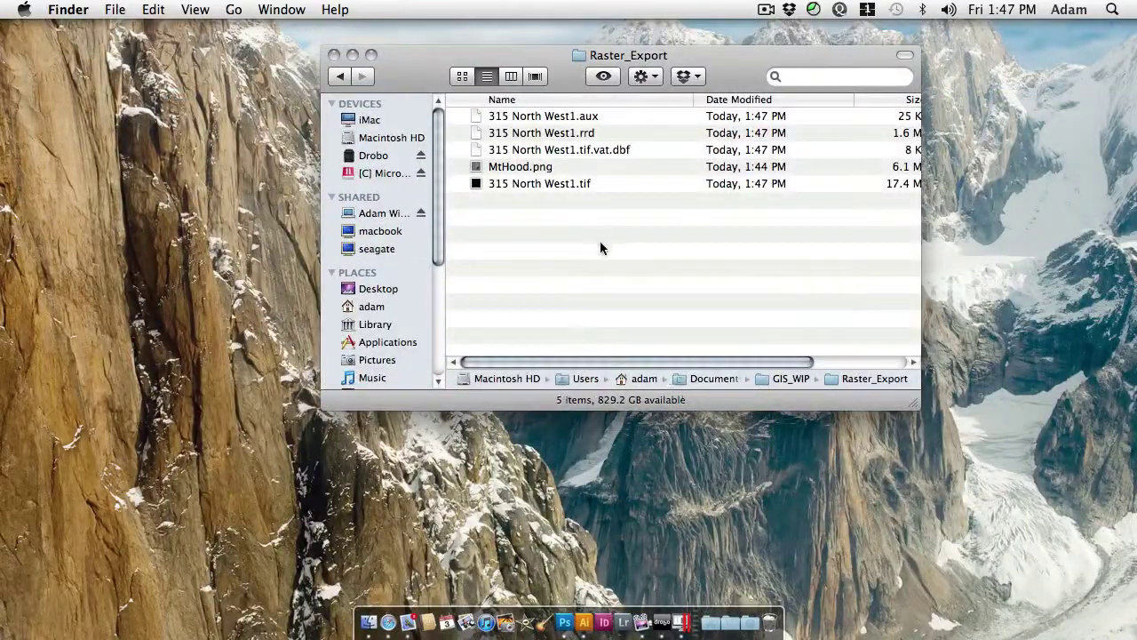
left_click(531, 153)
left_click(534, 121, "shift")
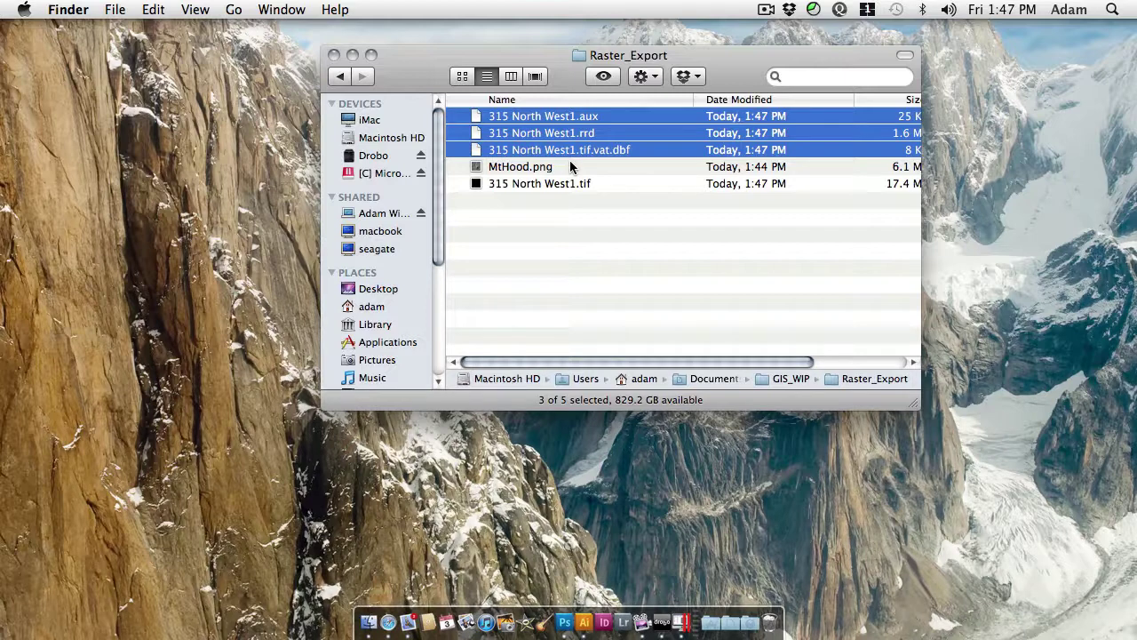
key("super+BackSpace")
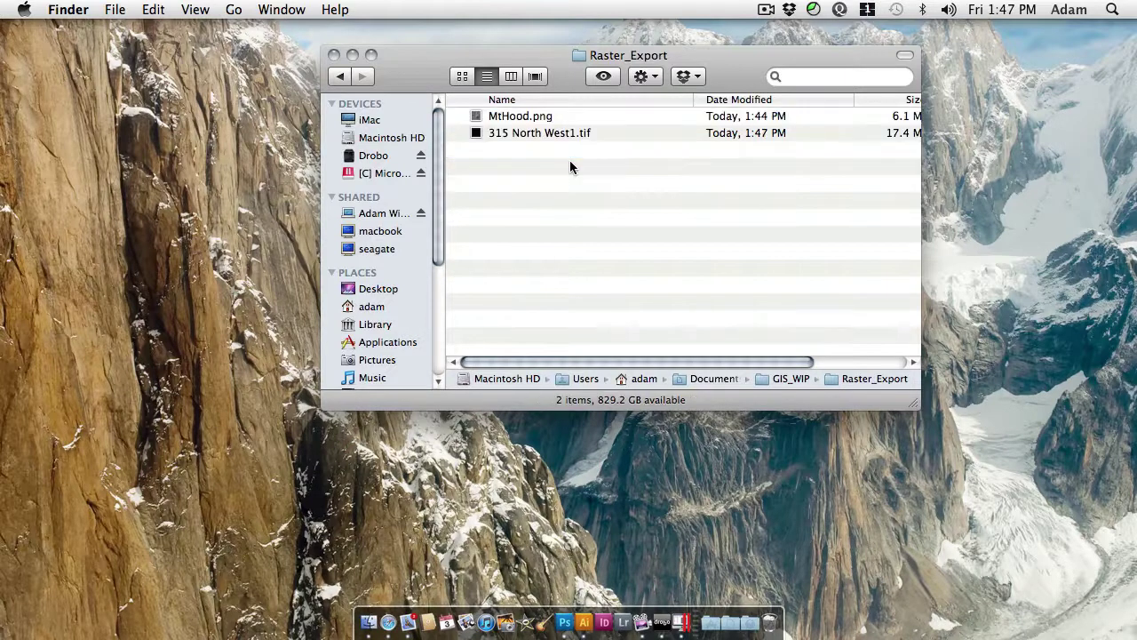
Select 315 North West1.tif in the Raster_Export folder
left_click(545, 133)
left_click(592, 174)
left_click(555, 134)
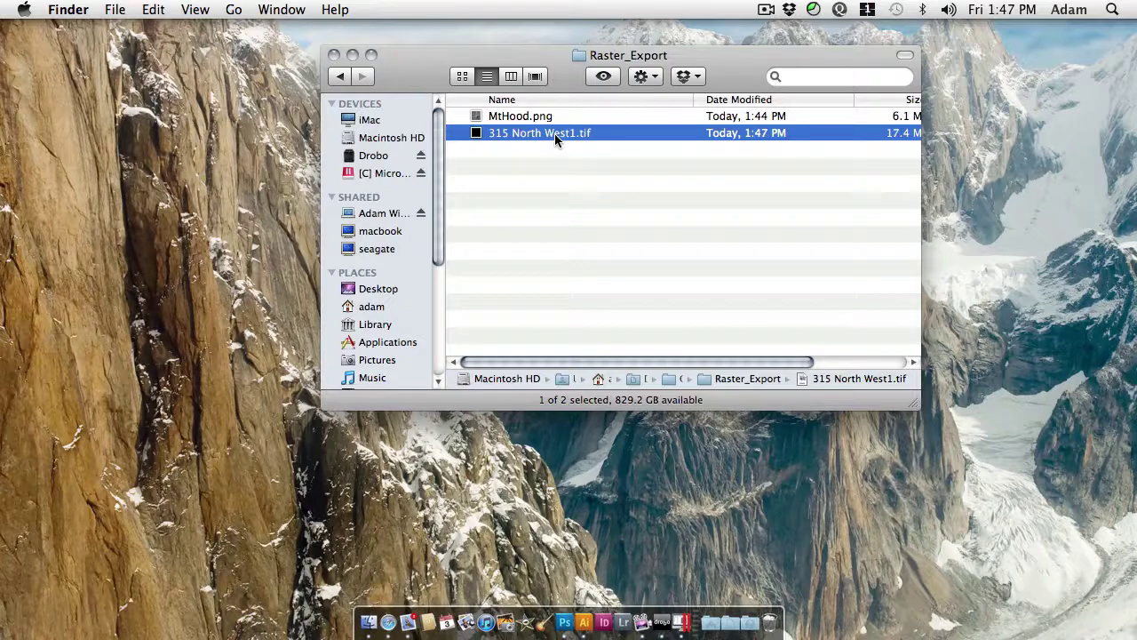
Open 315 North West1.tif in Photoshop and widen its window to show the full square canvas
left_click(560, 609)
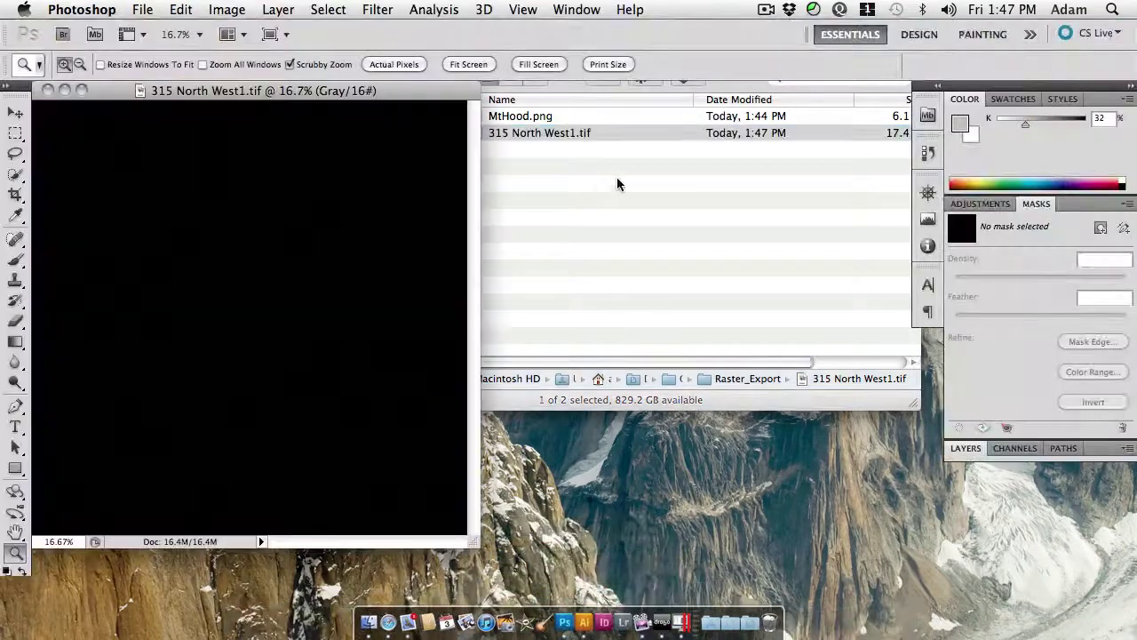
left_click_drag(523, 550, 724, 576)
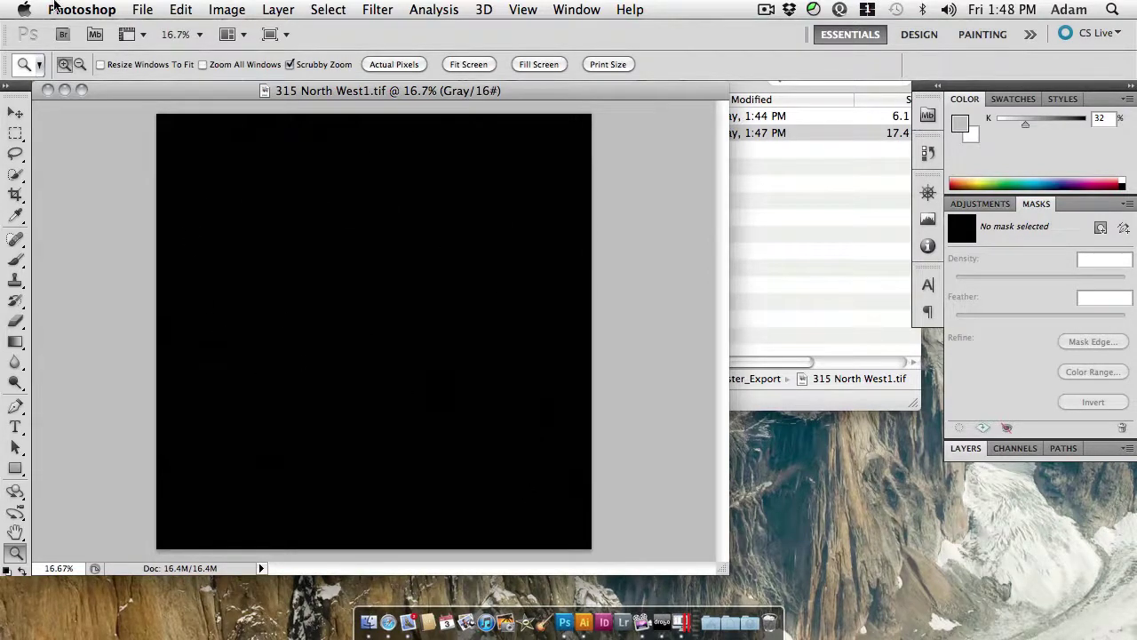
Apply Image > Adjustments > Levels with Auto to the all-black hillshade
left_click(217, 11)
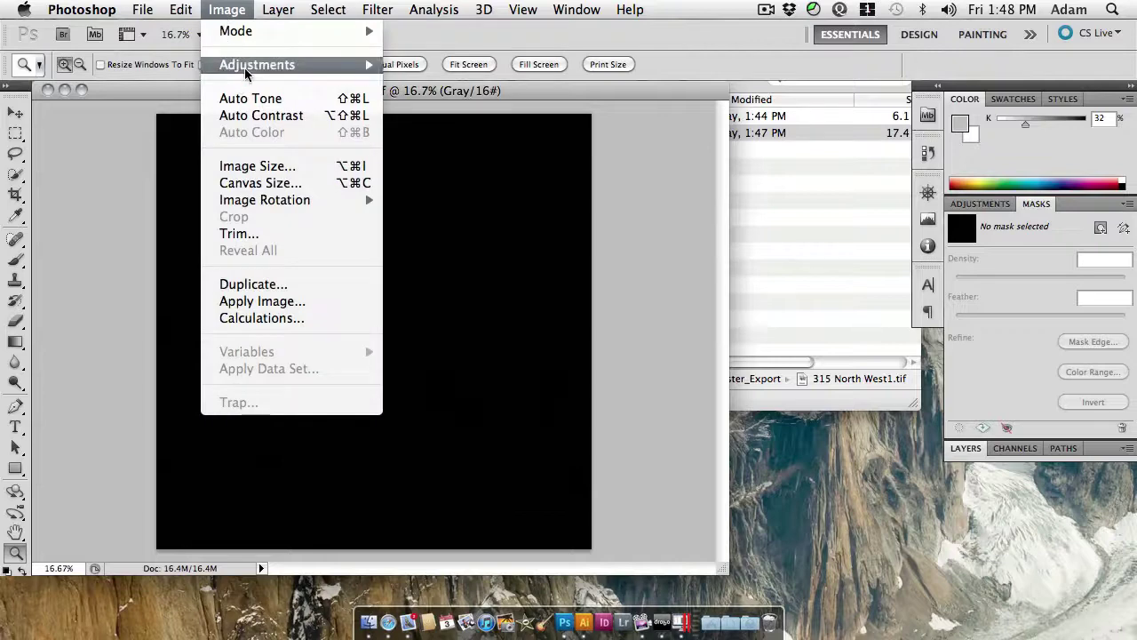
mouse_move(249, 68)
left_click(491, 82)
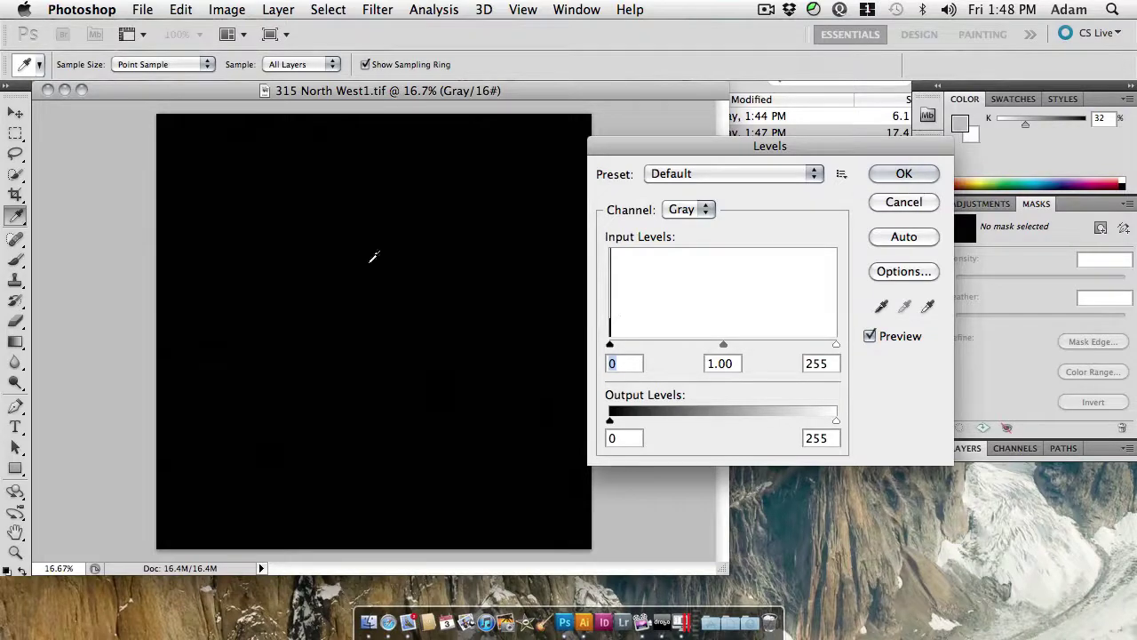
left_click(888, 236)
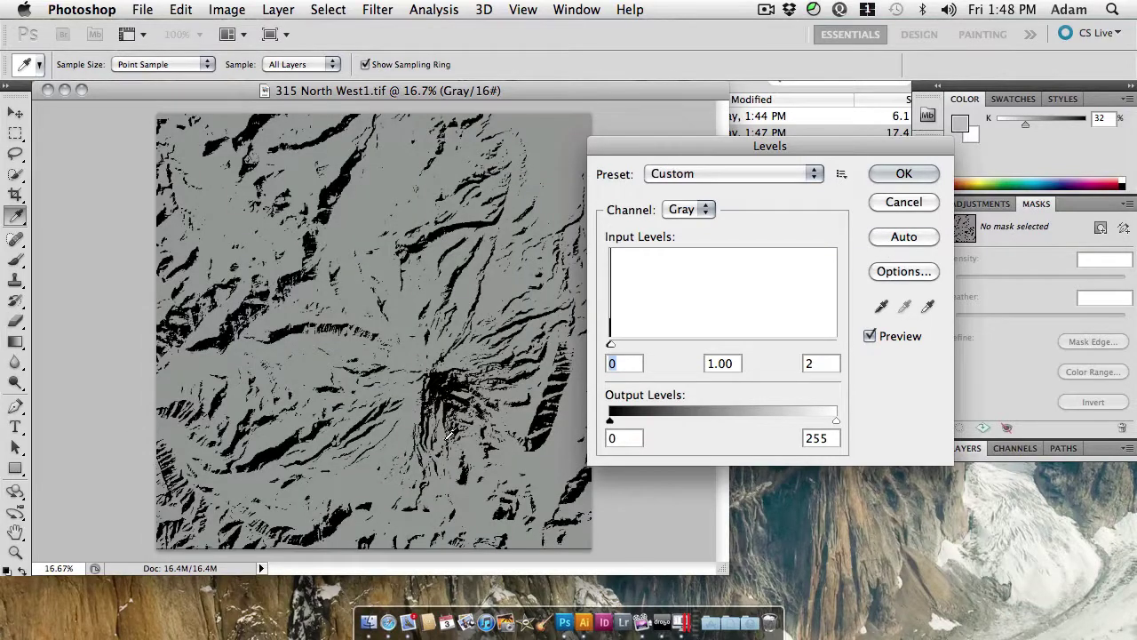
left_click(902, 174)
key("z")
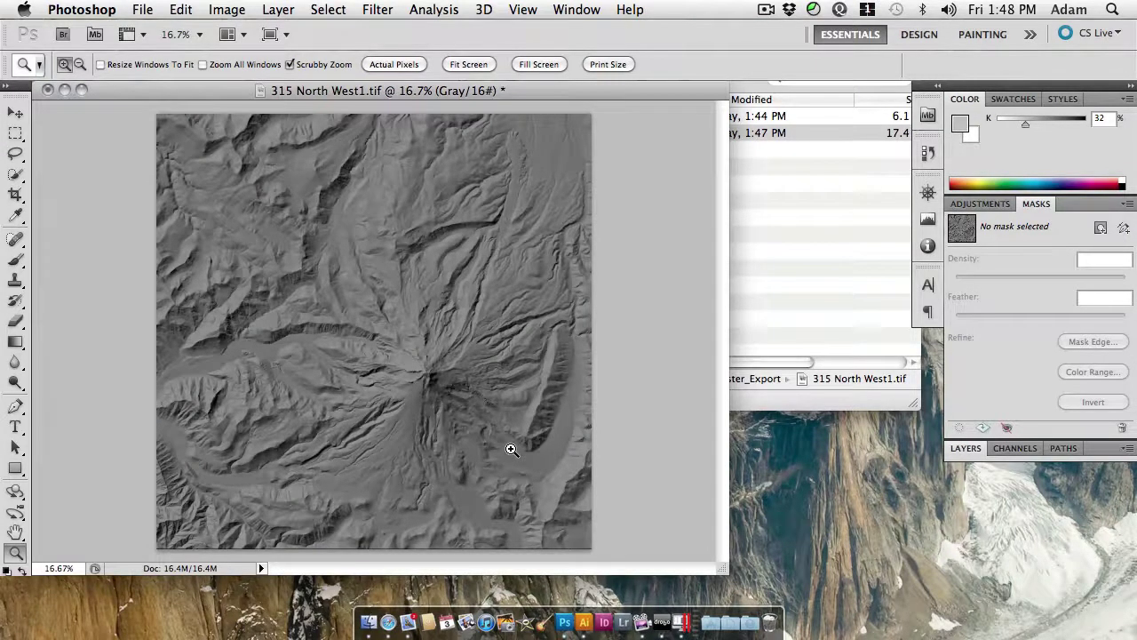
Reapply Auto Levels with Cmd+L to brighten the relief, then zoom toward the summit
key("super+l")
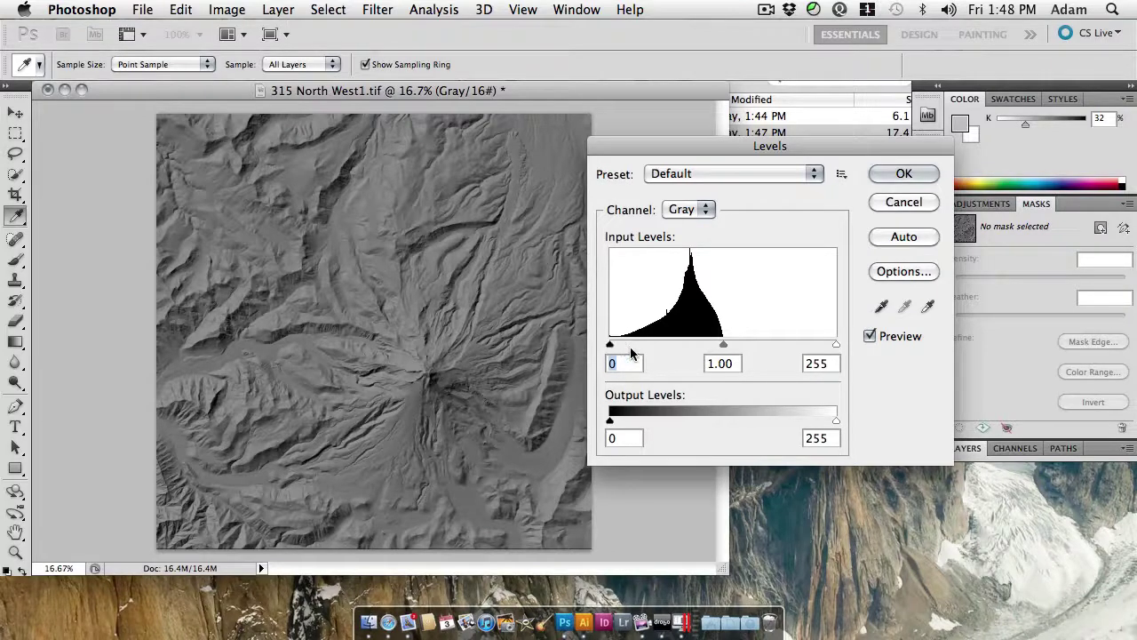
left_click(881, 243)
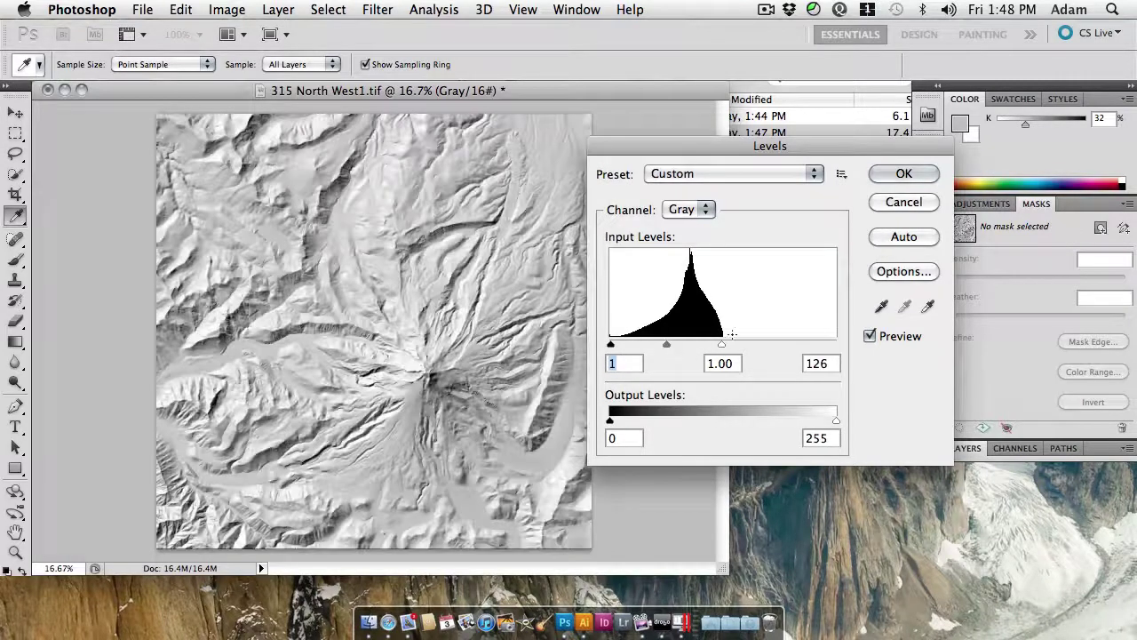
left_click(904, 178)
key("z")
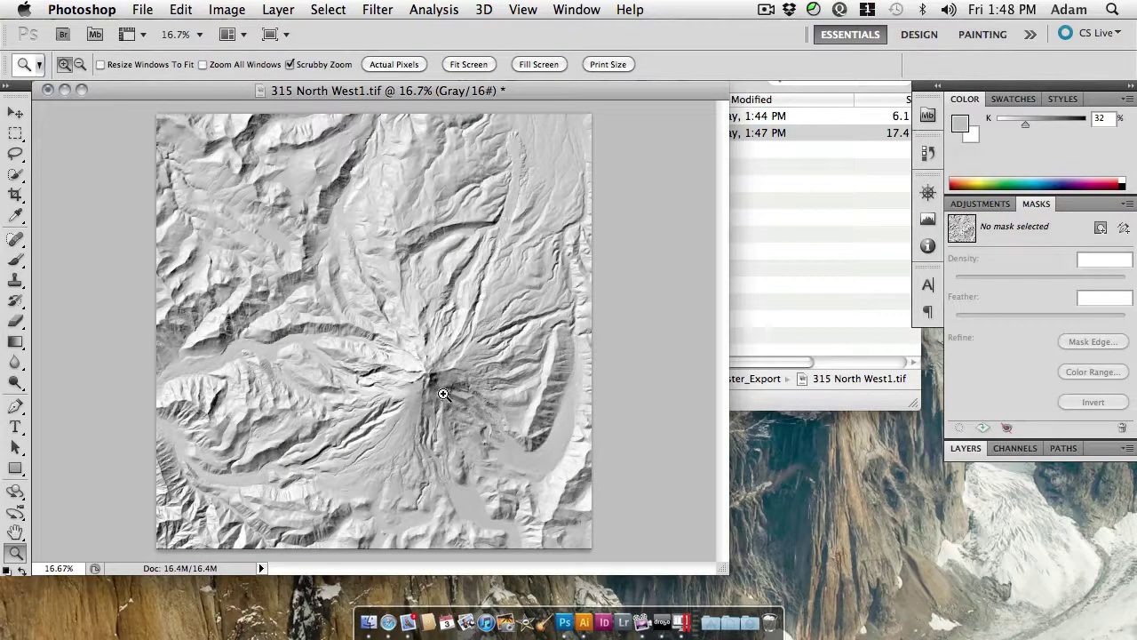
left_click(429, 407)
Hide the Water Features layer in ArcMap, then show 315 North West1.tif fitted on screen in Photoshop
left_click(508, 389)
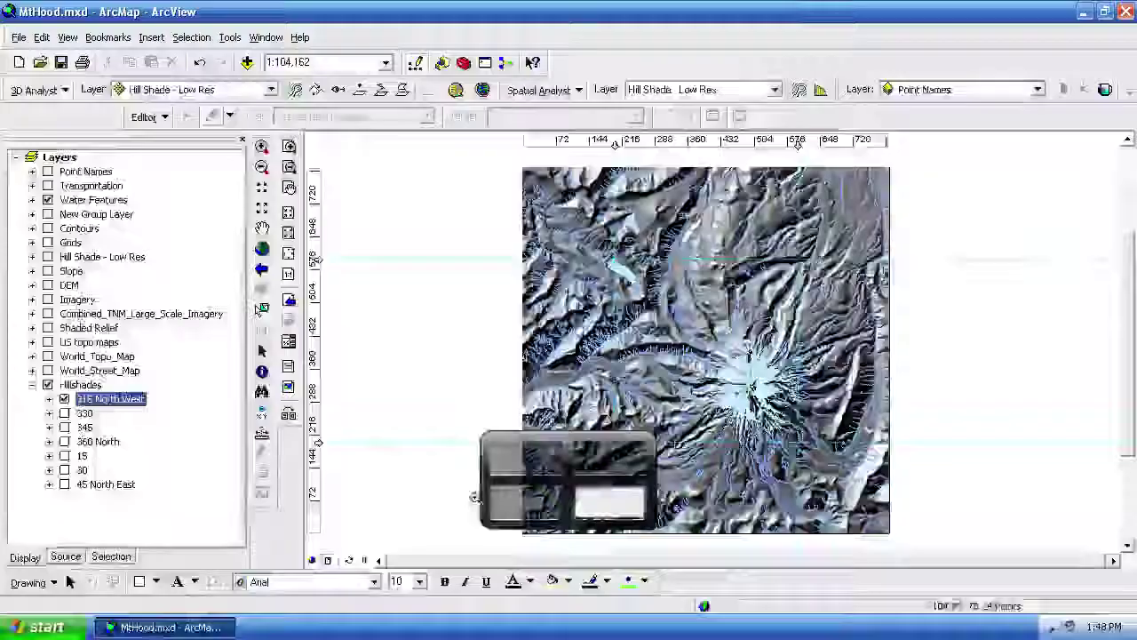
left_click(47, 200)
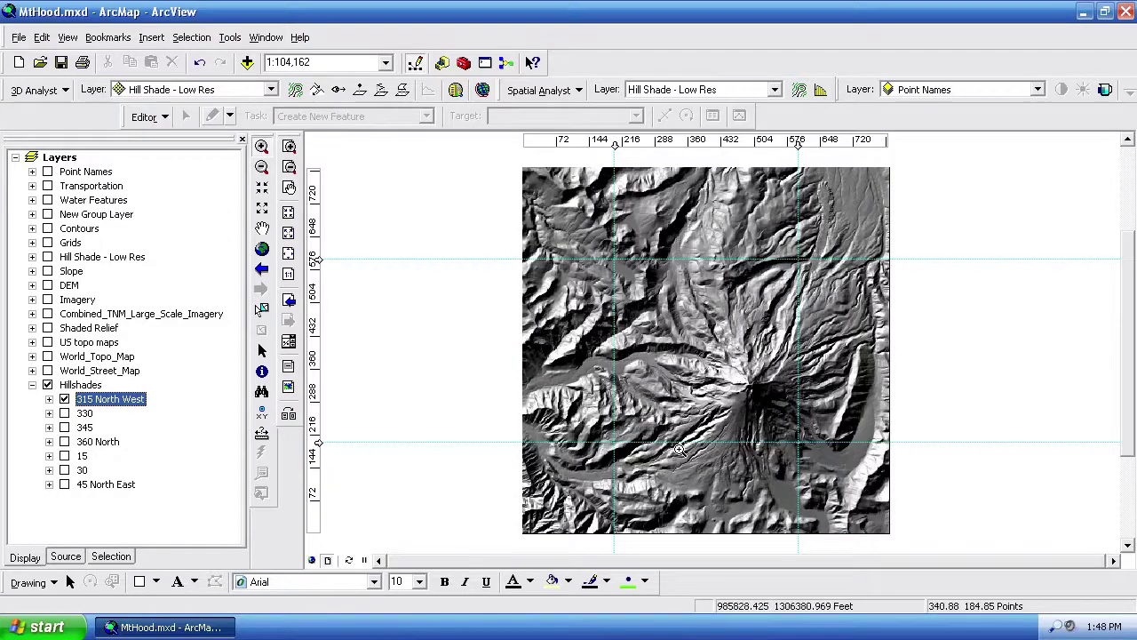
key("ctrl+Left")
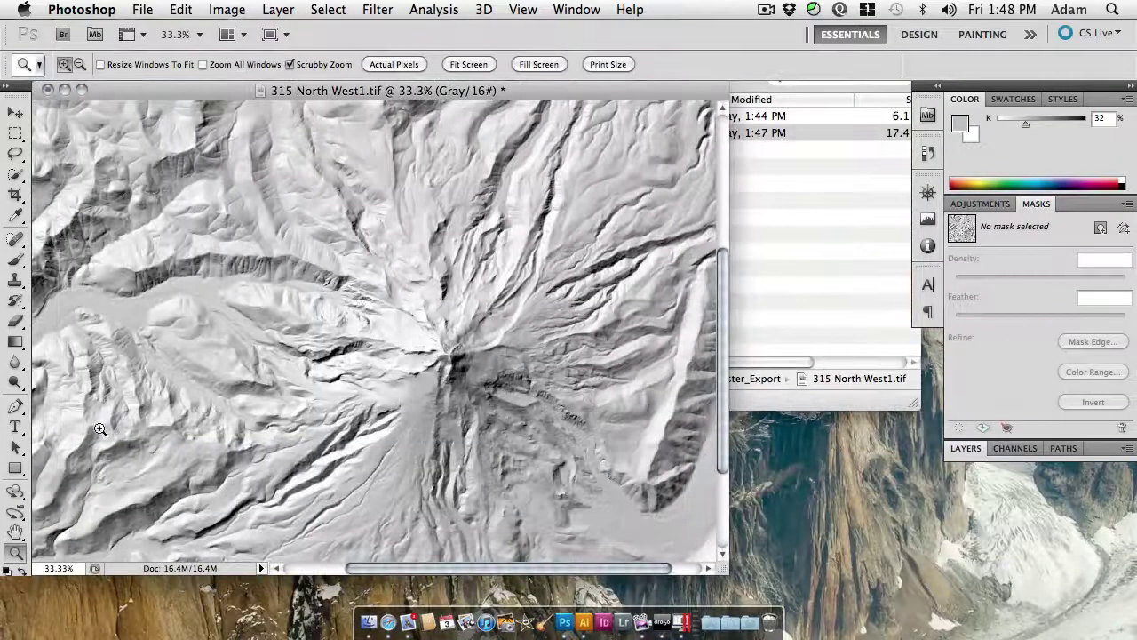
double_click(15, 532)
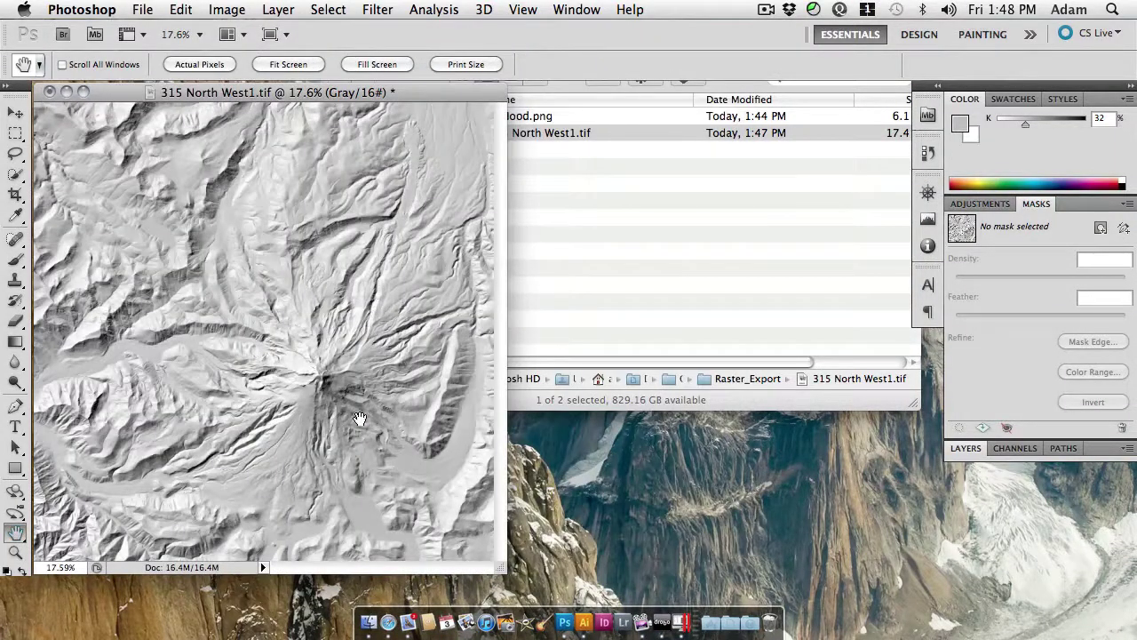